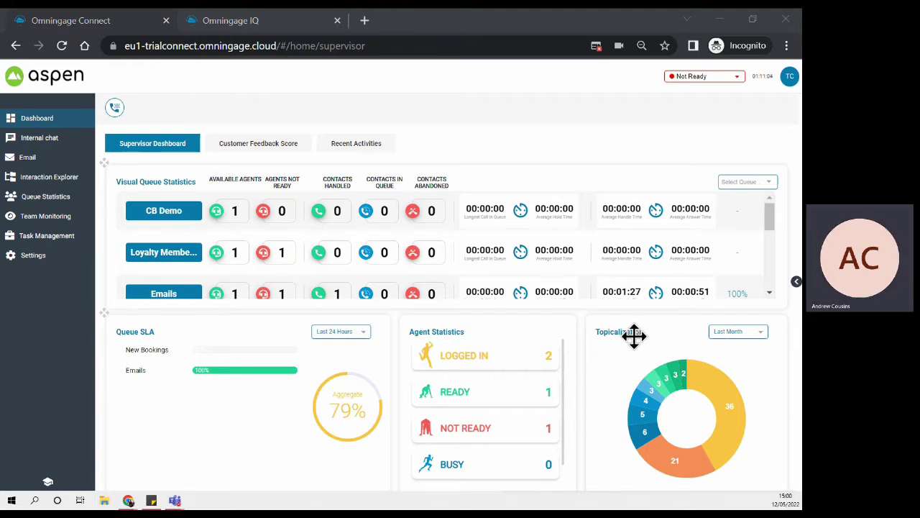
Move Agent Statistics and Topicalization ahead of Queue SLA, and place the Visual Queue Statistics row below the other widgets
left_click_drag(635, 333, 169, 329)
left_click_drag(629, 329, 130, 332)
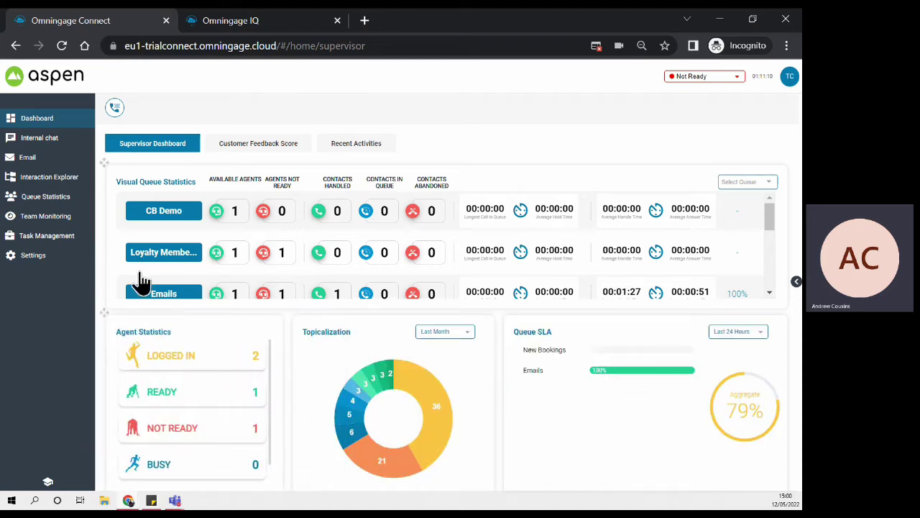
left_click_drag(105, 177, 115, 366)
Return Visual Queue Statistics above the other widgets, and order the row beneath as Queue SLA, Agent Statistics, Topicalization
left_click_drag(492, 218, 312, 180)
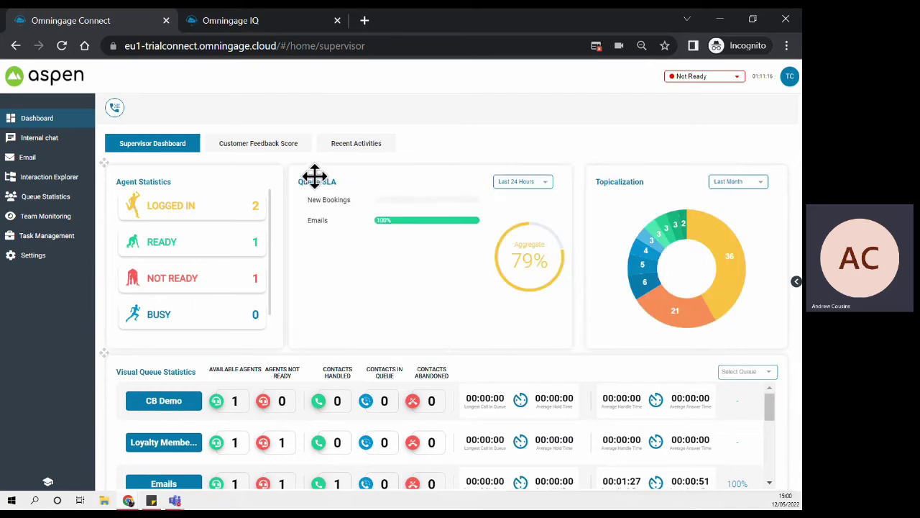
left_click_drag(107, 352, 115, 169)
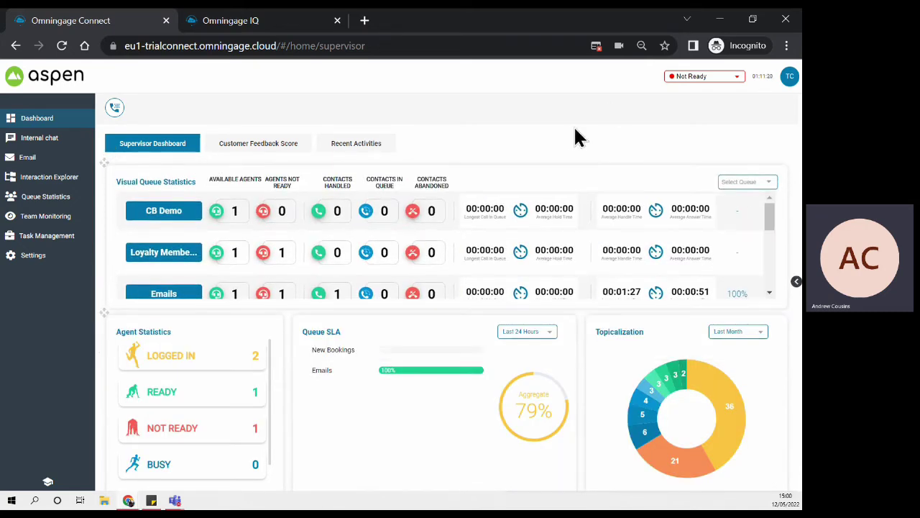
left_click_drag(324, 328, 140, 329)
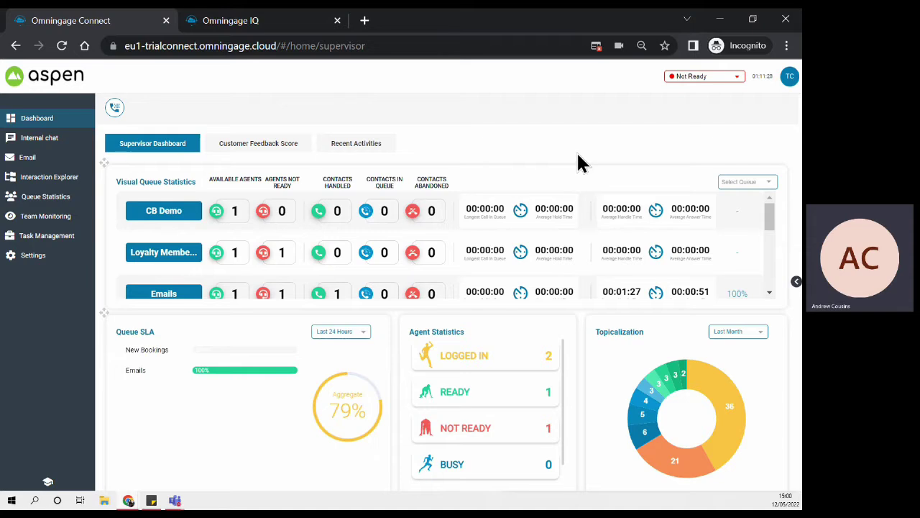
Look through the available agent status options and close the list without changing the status
left_click(730, 77)
mouse_move(743, 109)
left_mouse_down()
mouse_move(739, 135)
mouse_move(740, 98)
left_mouse_up()
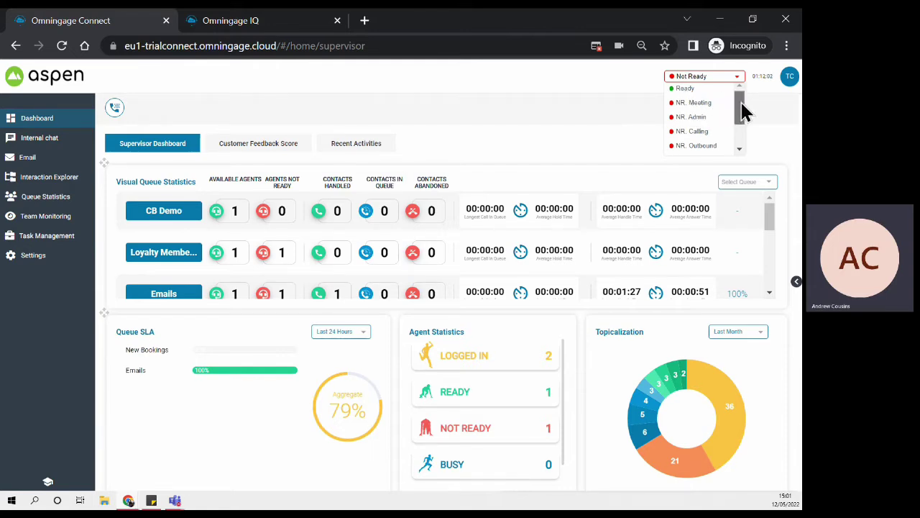
mouse_move(741, 108)
left_mouse_down()
mouse_move(741, 130)
mouse_move(743, 100)
left_mouse_up()
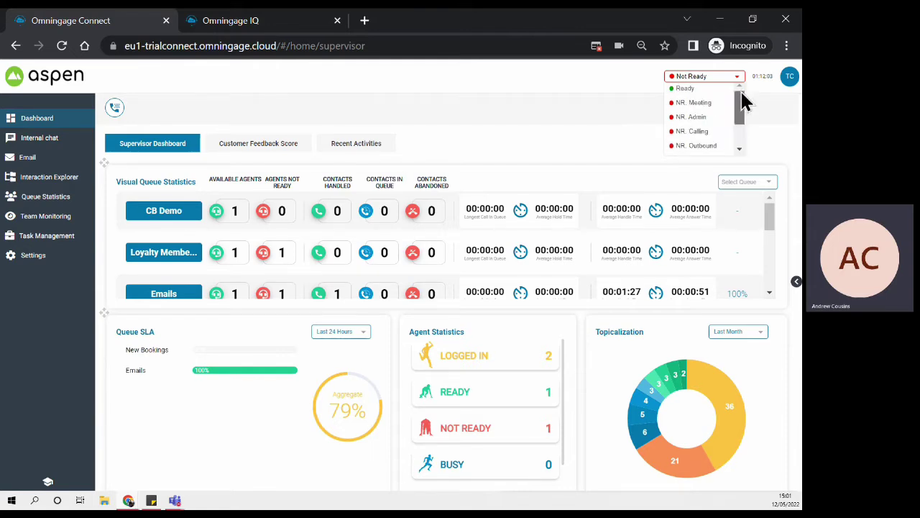
left_click(608, 116)
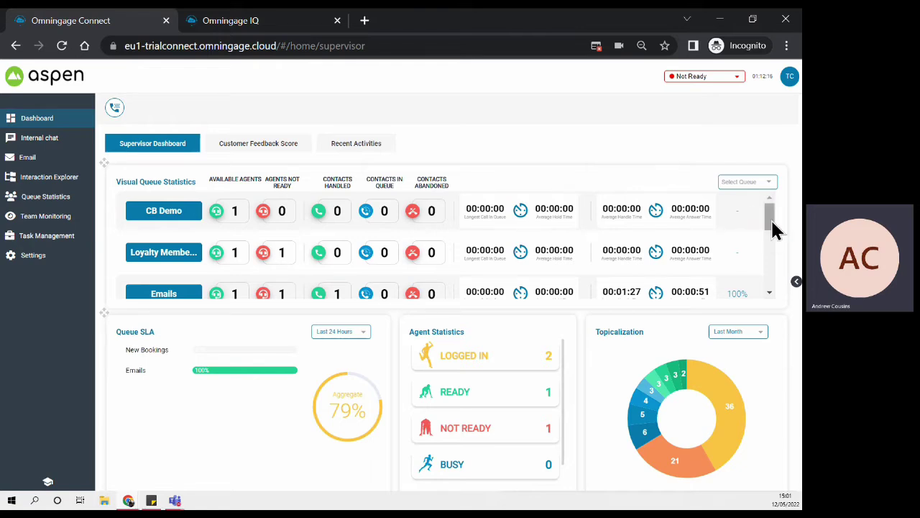
Examine further queues in Visual Queue Statistics and the queue selection filter, leaving the selection as it is
left_click_drag(776, 226, 775, 247)
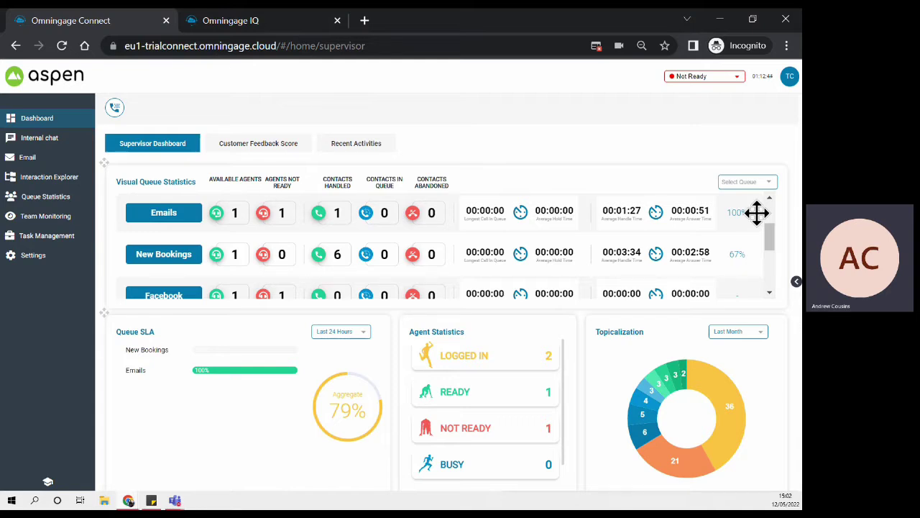
left_click(768, 185)
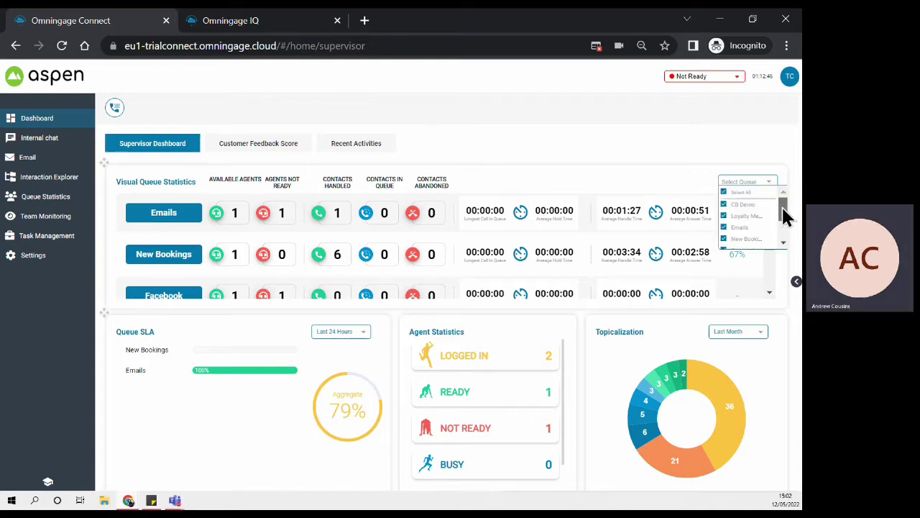
mouse_move(783, 209)
left_mouse_down()
mouse_move(783, 232)
mouse_move(783, 204)
left_mouse_up()
left_click(679, 165)
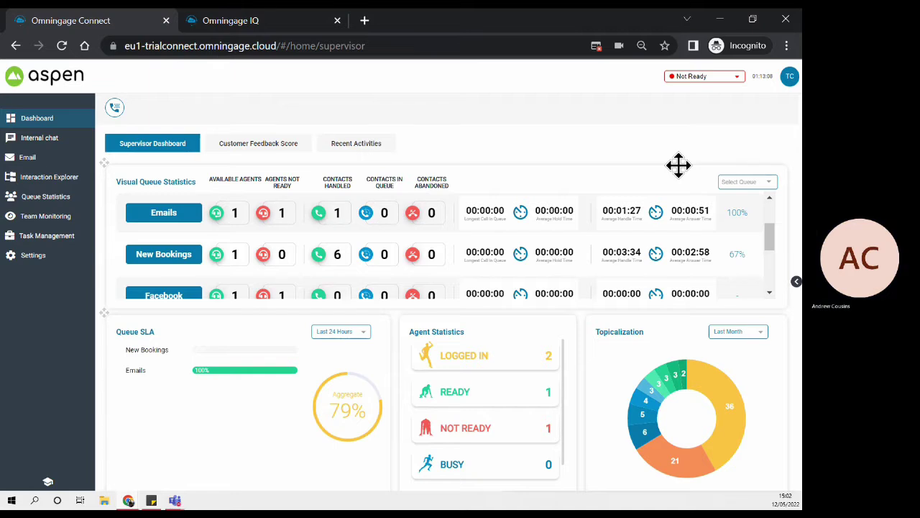
Set the Topicalization chart's period to Last 24 Hours
mouse_move(721, 411)
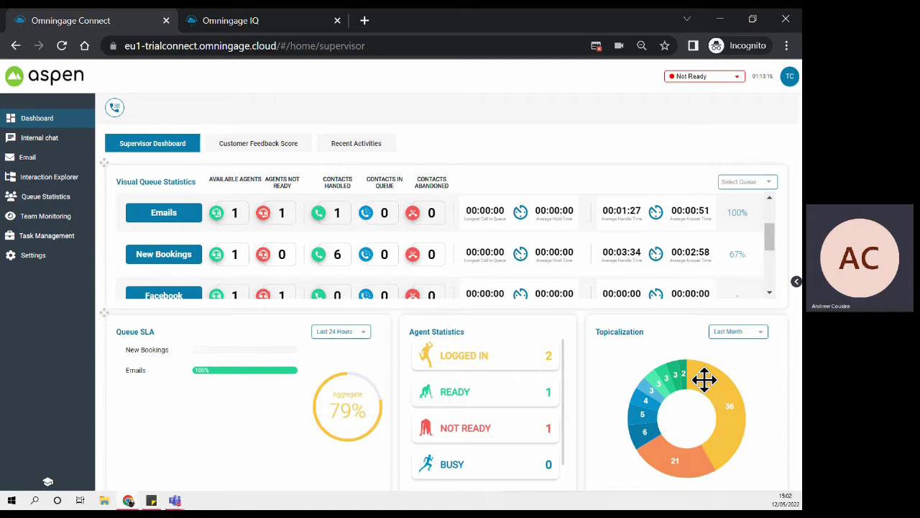
mouse_move(711, 379)
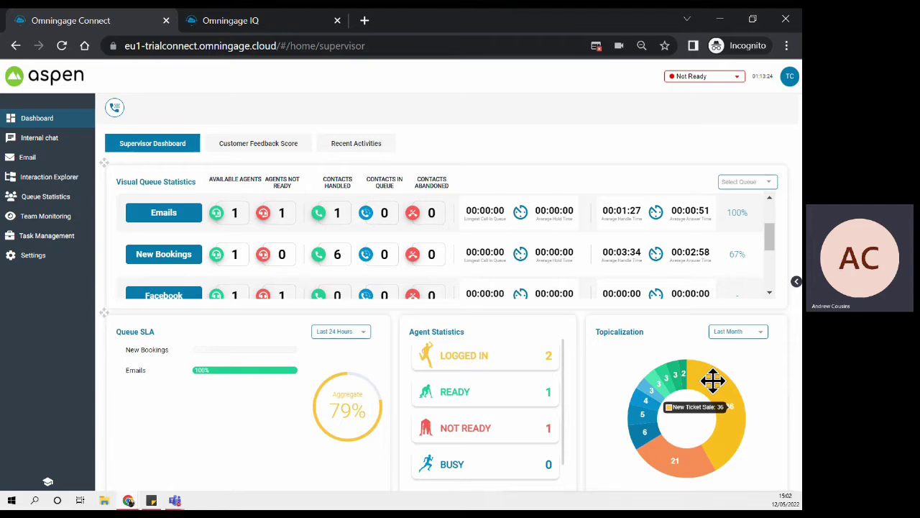
mouse_move(653, 449)
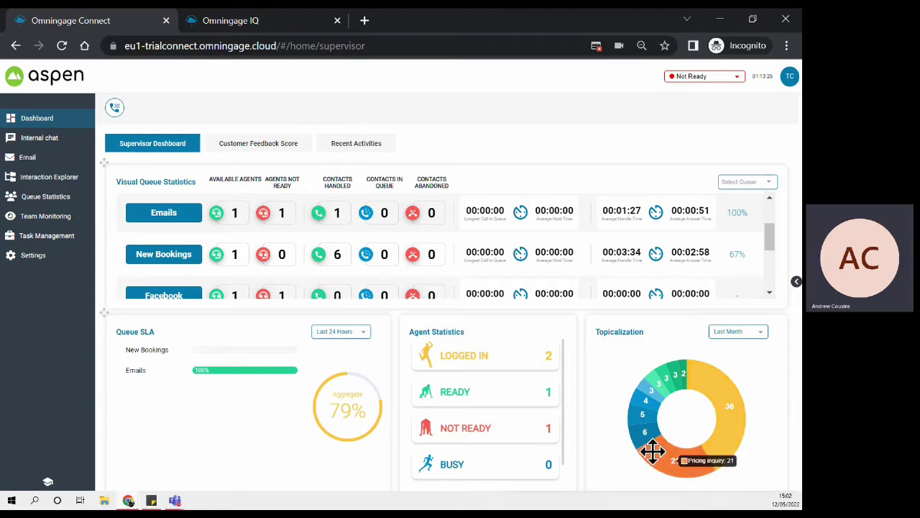
mouse_move(639, 432)
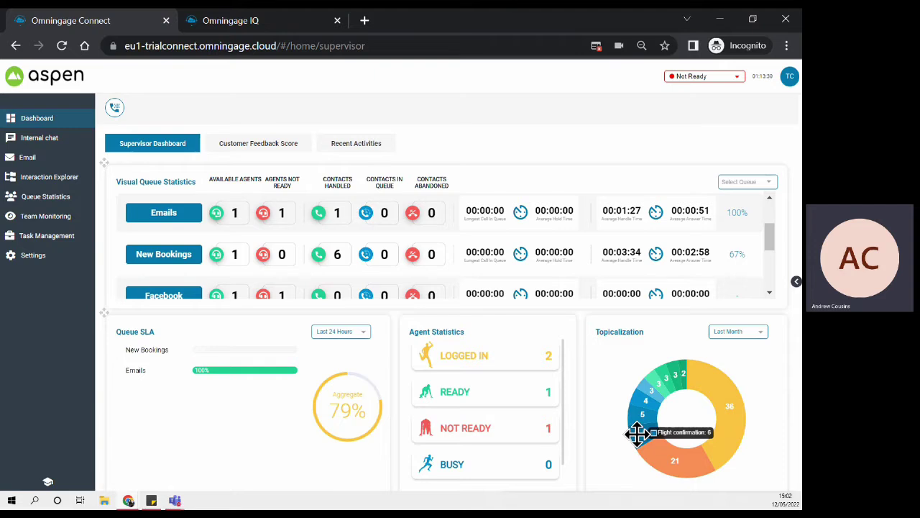
left_click(760, 335)
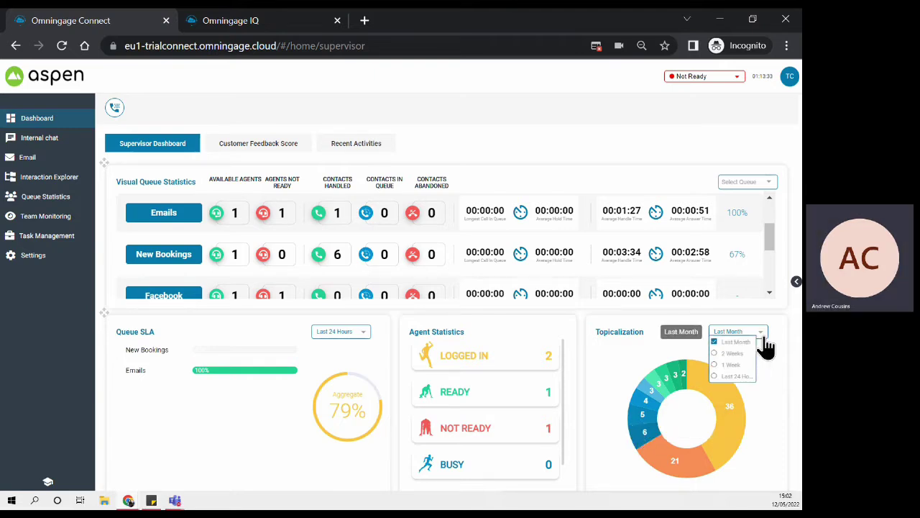
left_click(739, 377)
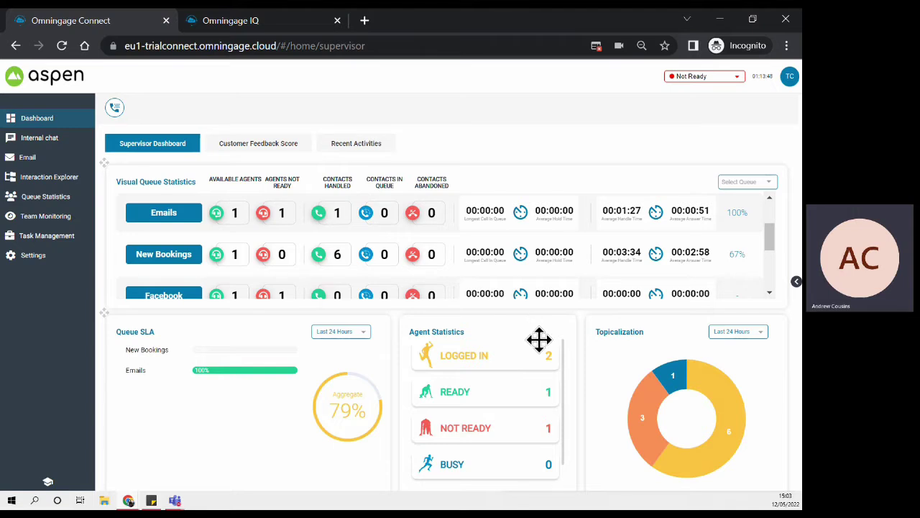
Examine the remaining Agent Statistics figures and view the Customer Feedback Score page
scroll(536, 373, "down", 2)
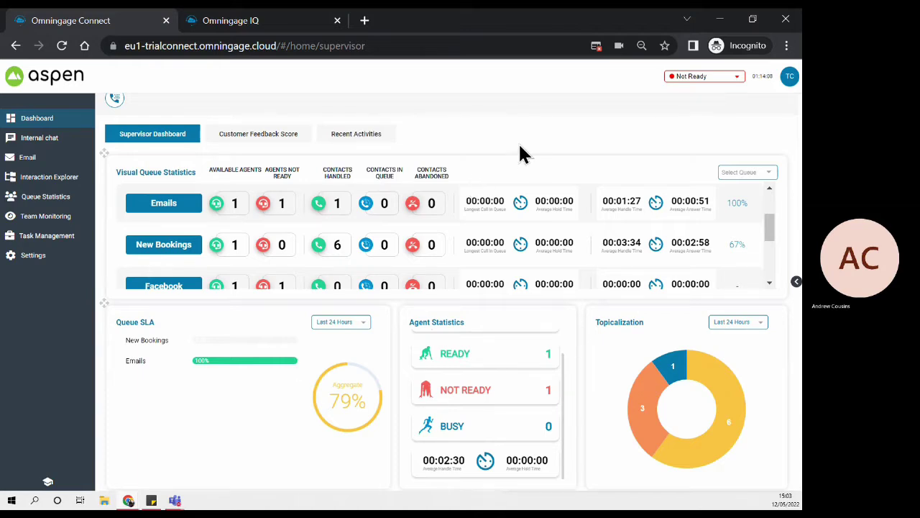
scroll(440, 159, "up", 1)
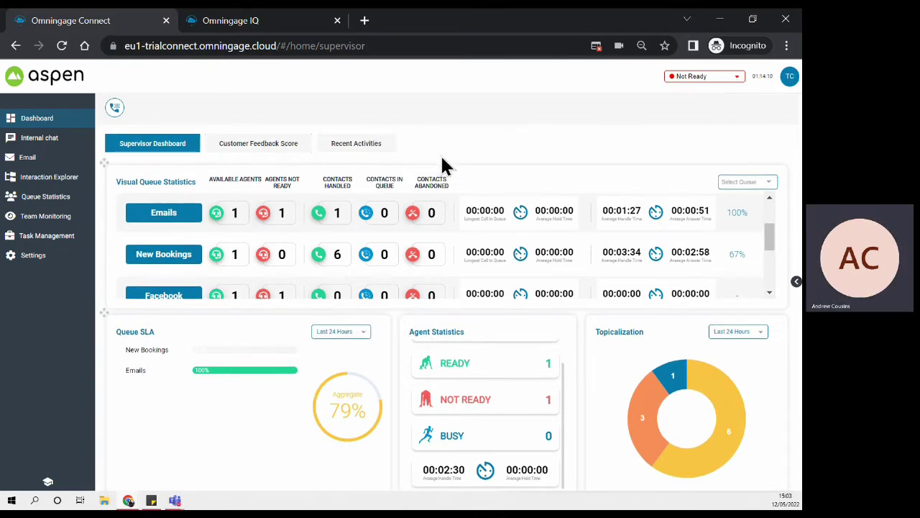
left_click(261, 146)
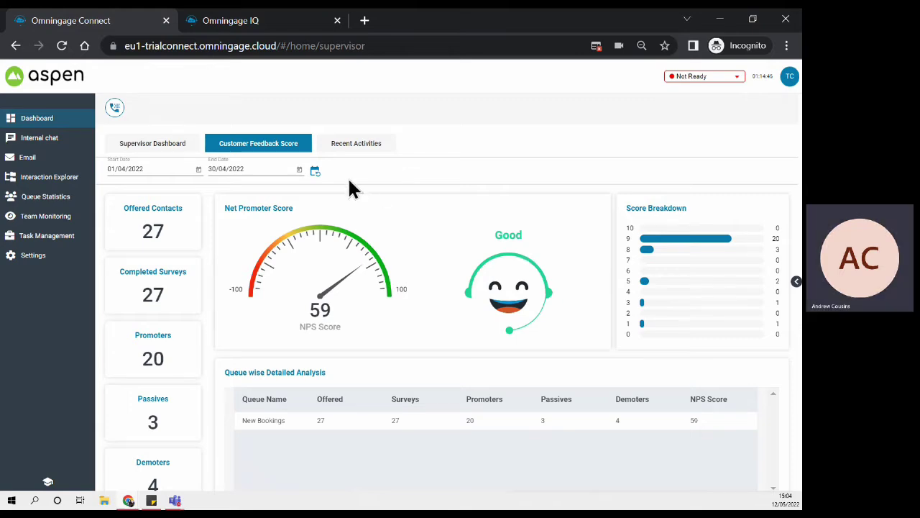
Review the Recent Activities list and the wrapup, tags and notes of the Whatsapp interaction dated 14-07-2021
left_click(357, 147)
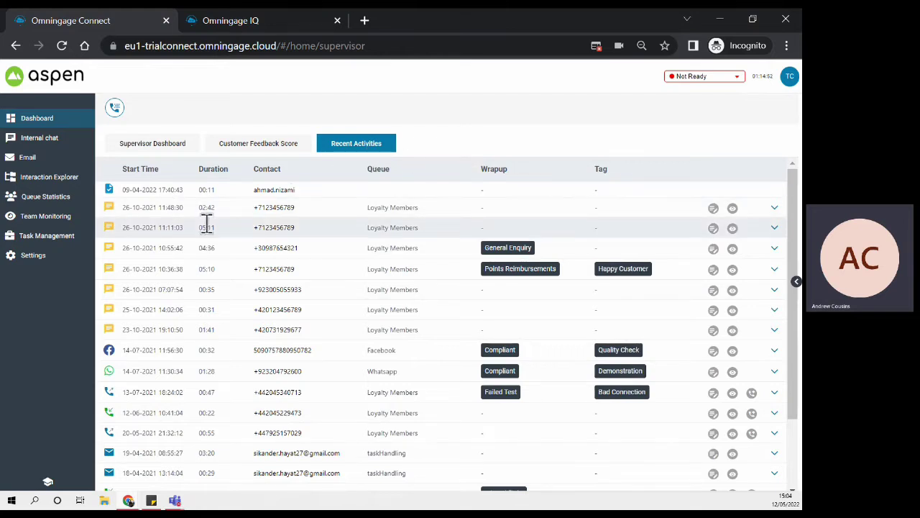
scroll(201, 258, "down", 3)
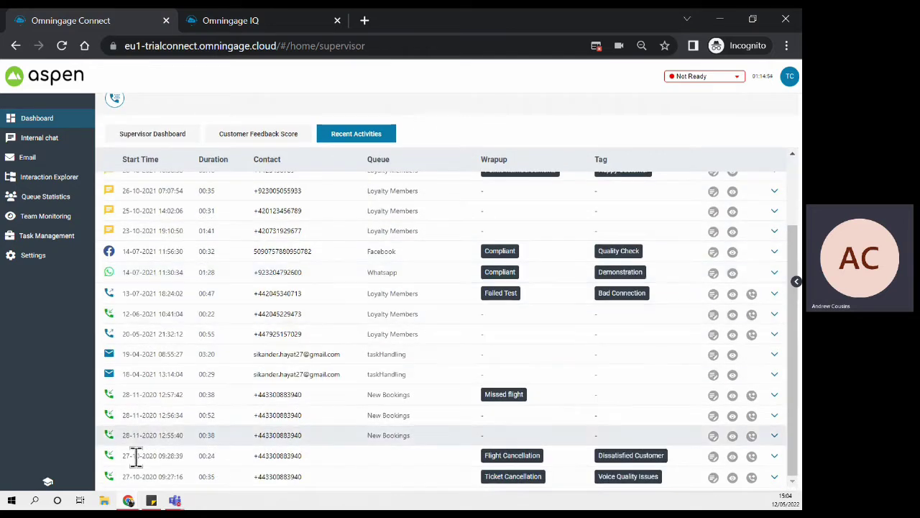
scroll(148, 316, "up", 3)
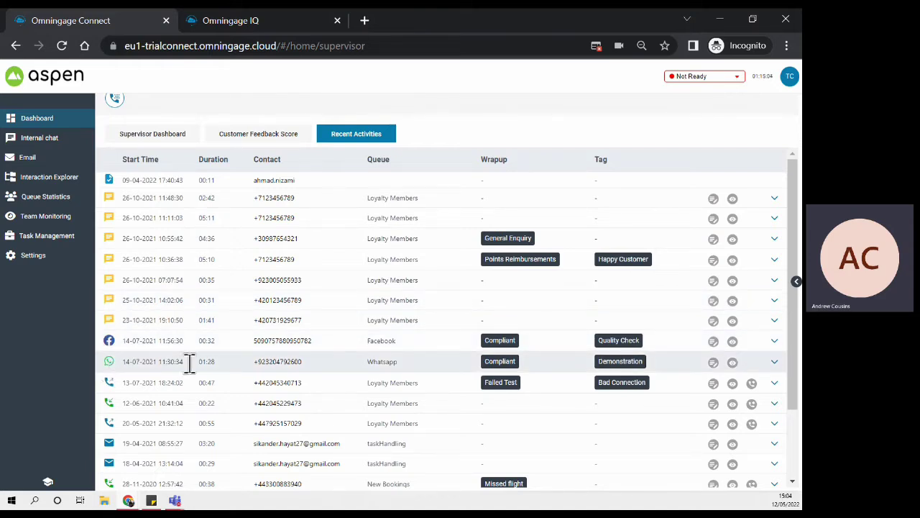
left_click(774, 363)
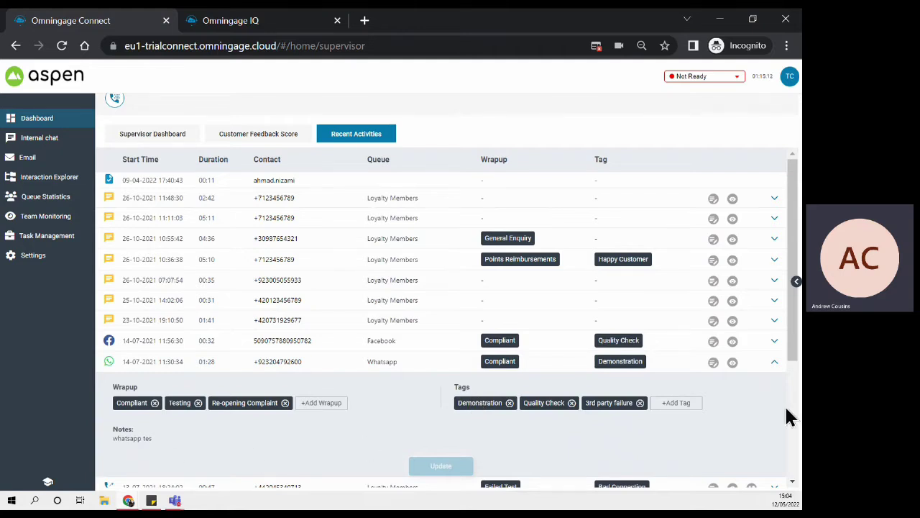
left_click(775, 363)
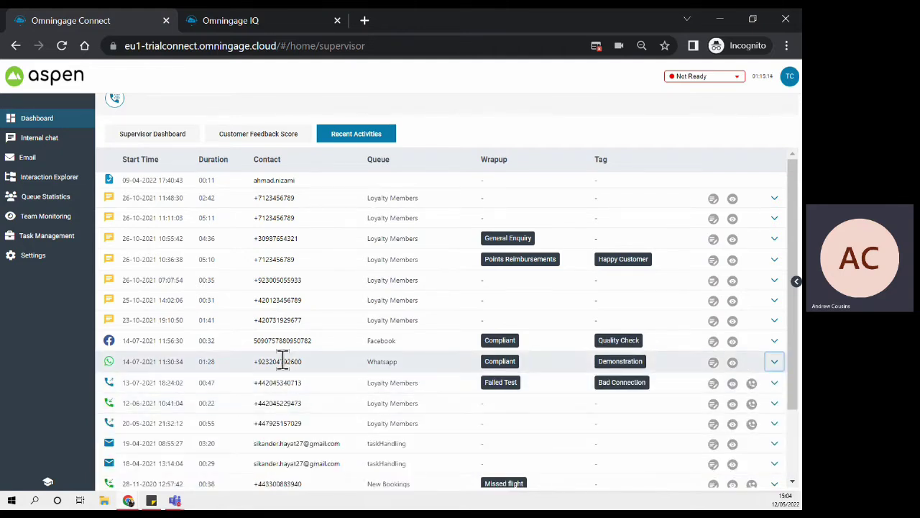
From the Supervisor Dashboard's dialer phonebook, select Supervisor 1's number for dialing and add the last visible contact to favourites
left_click(160, 138)
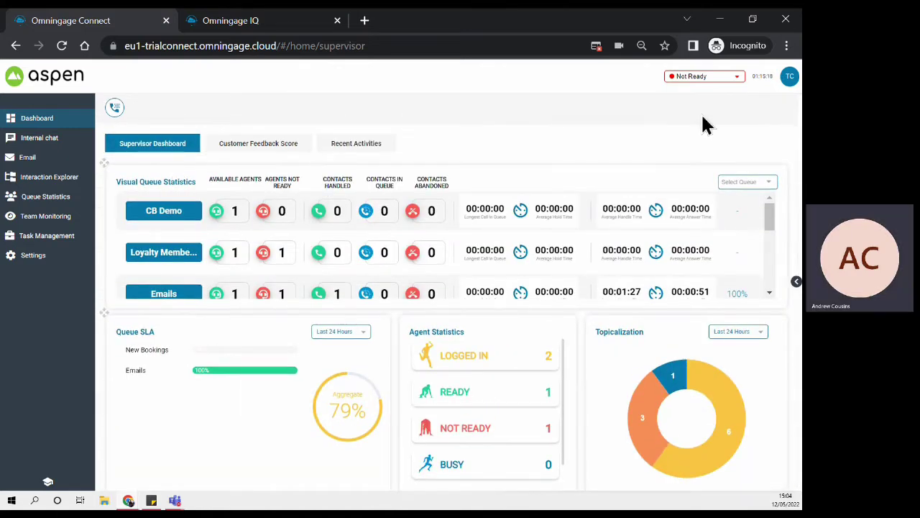
left_click(113, 109)
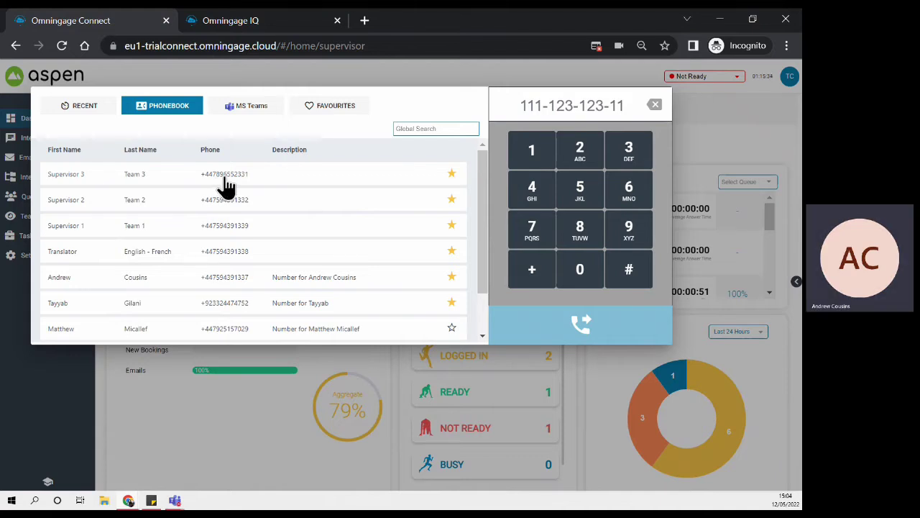
left_click(225, 229)
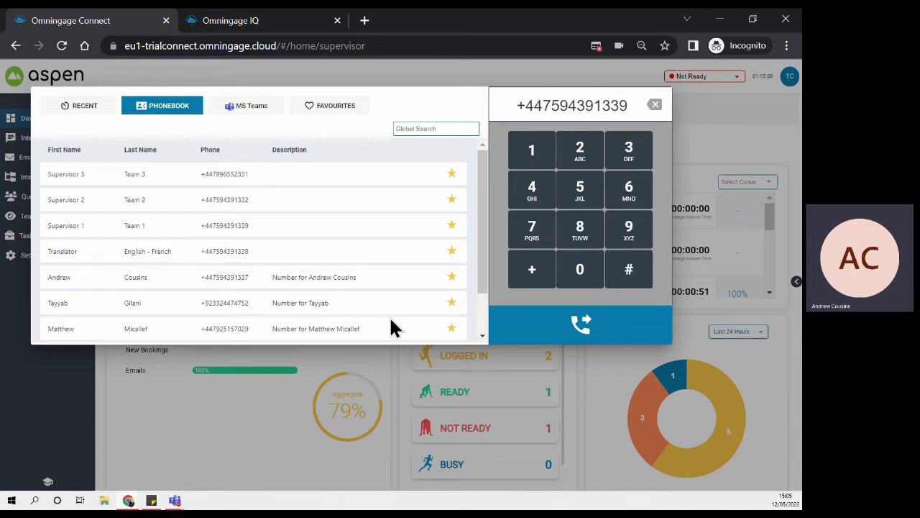
Check the dialer's favourites, select the Chief Technical Officer's number from the MS Teams contacts, and close the dialer without calling
left_click(332, 108)
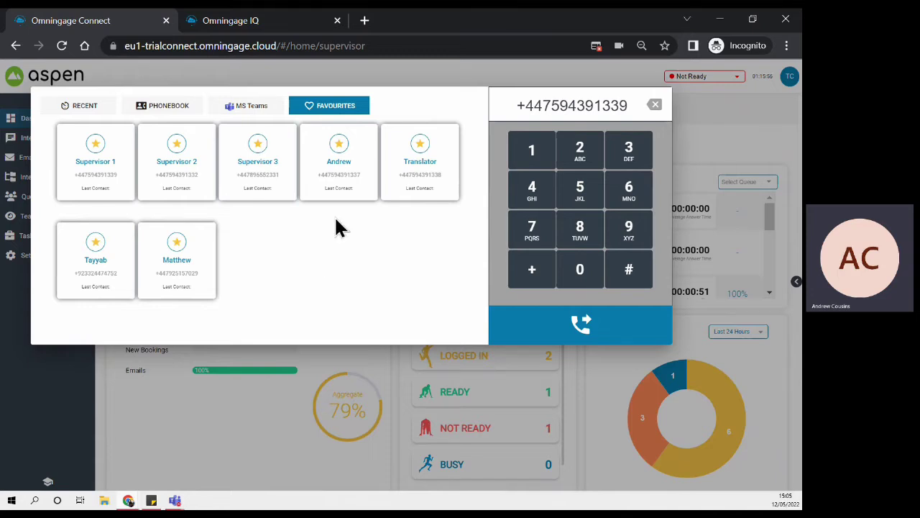
mouse_move(339, 174)
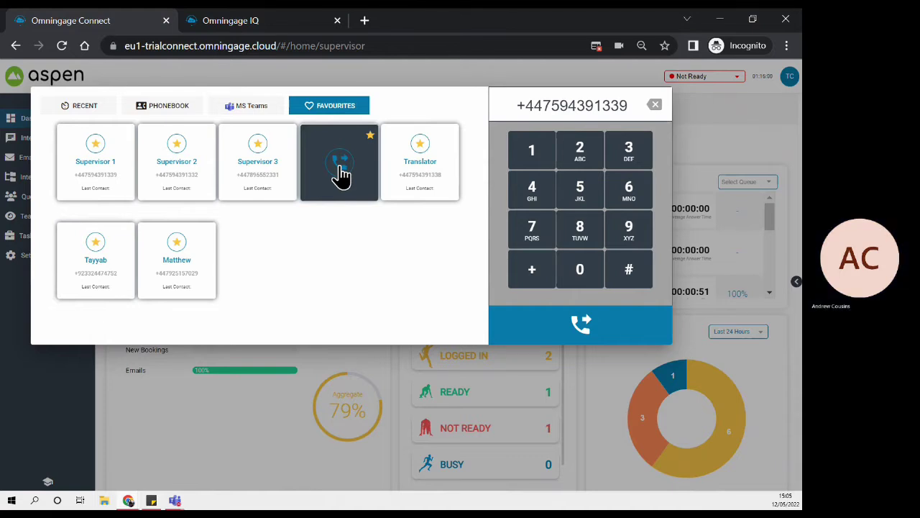
left_click(255, 109)
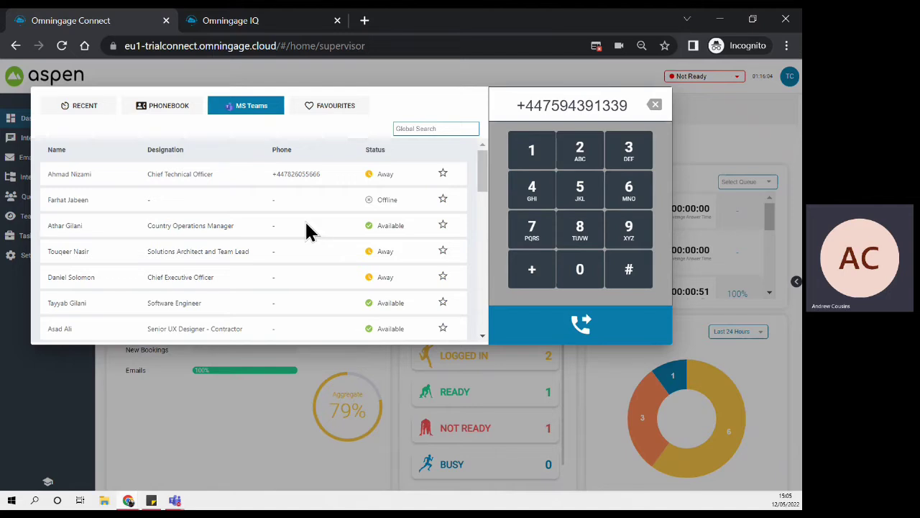
mouse_move(484, 176)
left_mouse_down()
mouse_move(489, 248)
mouse_move(485, 173)
left_mouse_up()
left_click(295, 179)
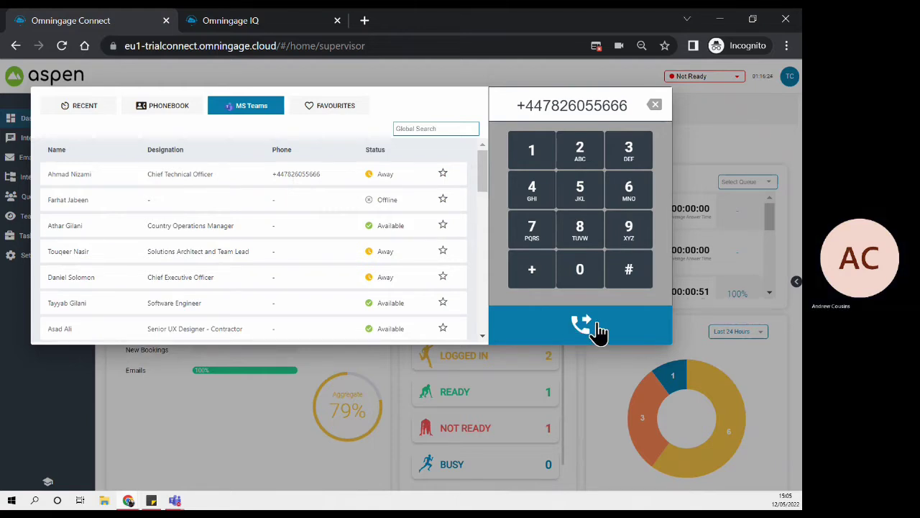
left_click(705, 121)
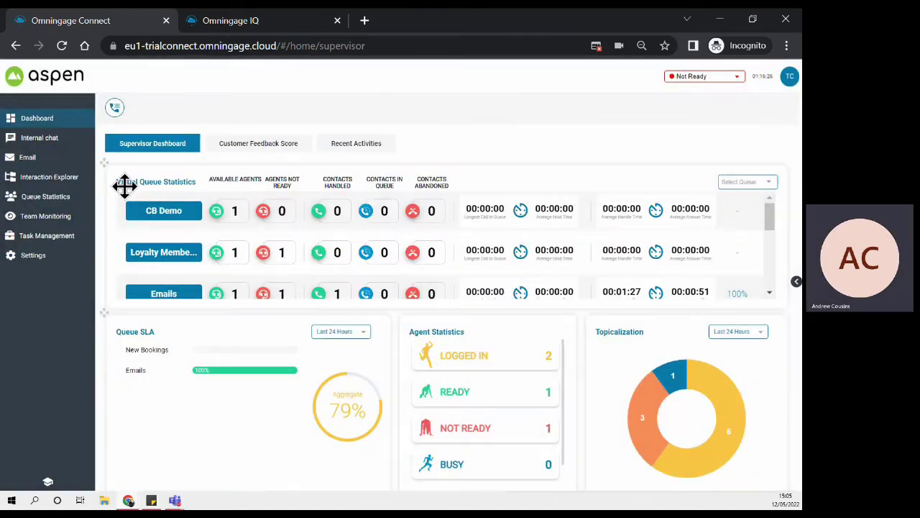
In the internal chat, send the online agent a greeting by first name followed by "do you need any support"
left_click(45, 139)
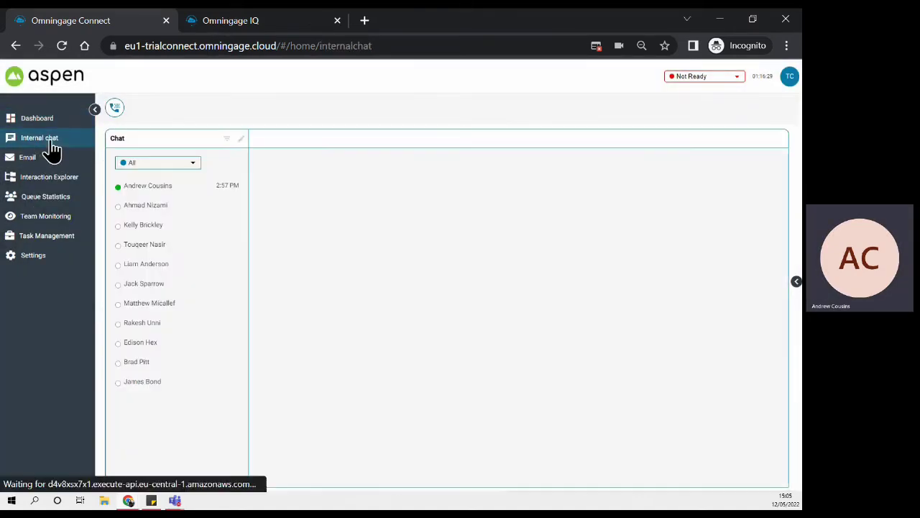
left_click(152, 189)
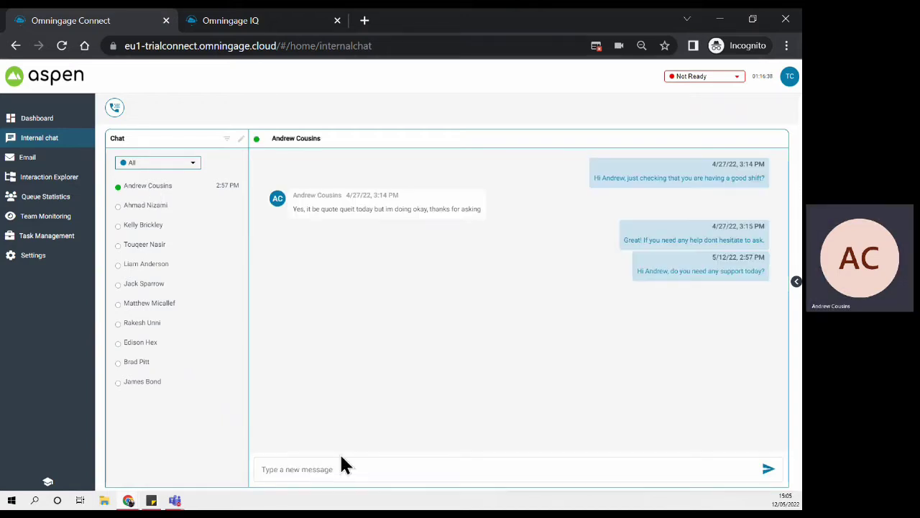
left_click(304, 468)
type("Hi Andrew, ")
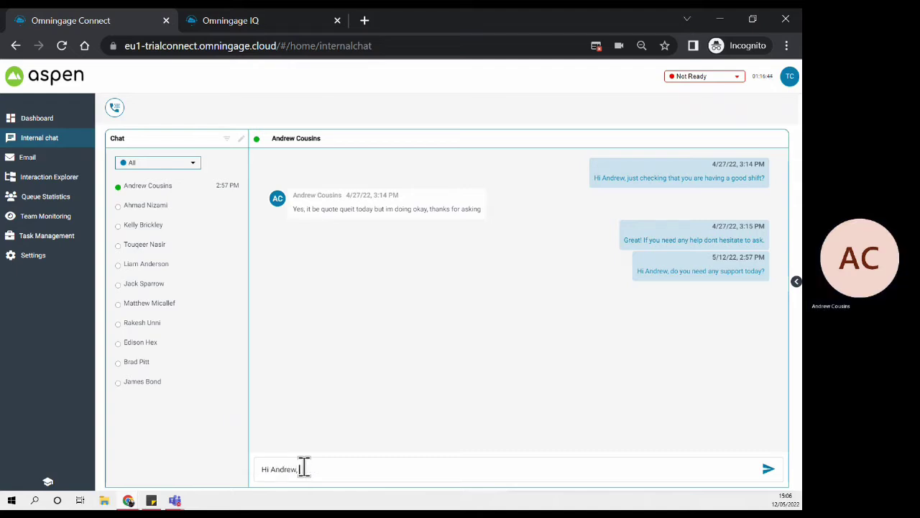
type("do you need any support")
key("Return")
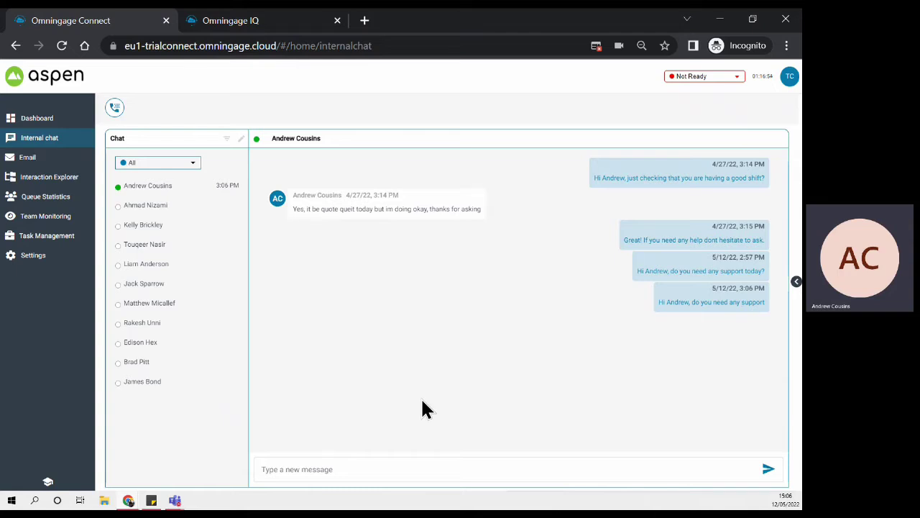
Open the Interaction Explorer from the dashboard and examine its Customer Name, Contact, Duration and Agents filters
left_click(35, 121)
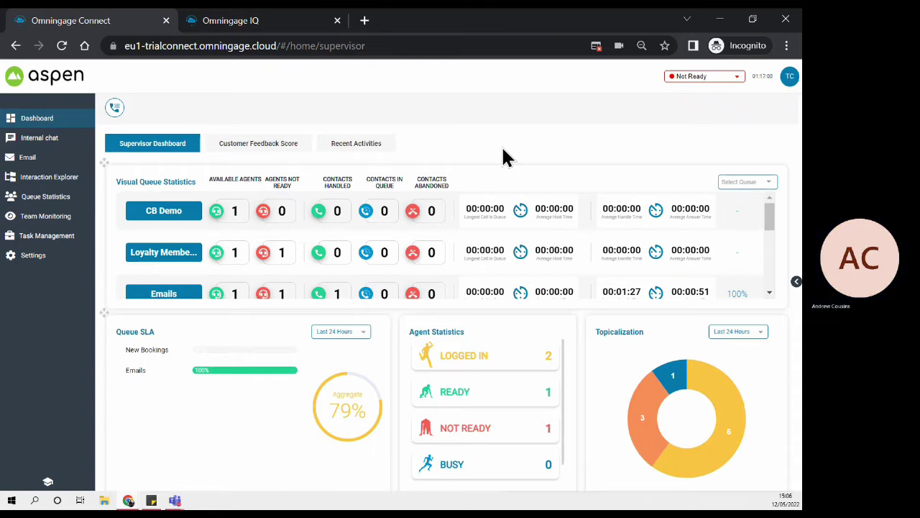
left_click(60, 182)
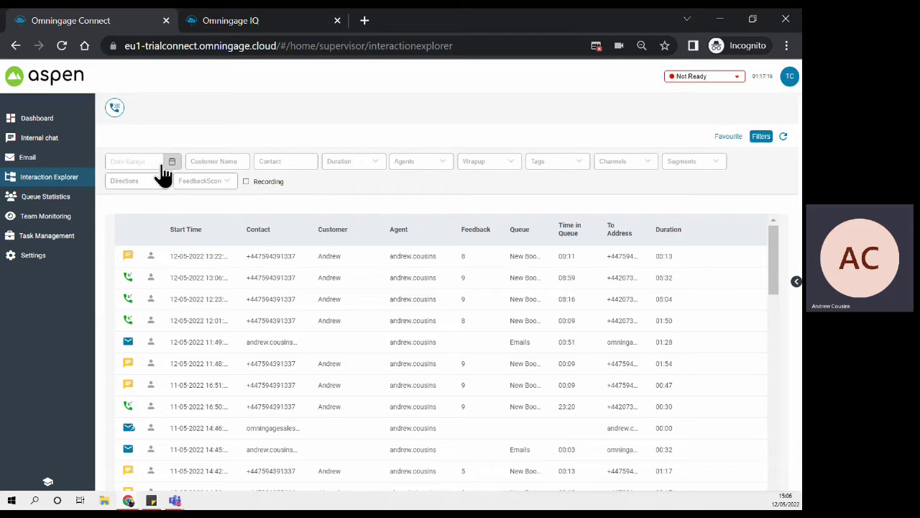
left_click(224, 160)
left_click(285, 162)
left_click(379, 171)
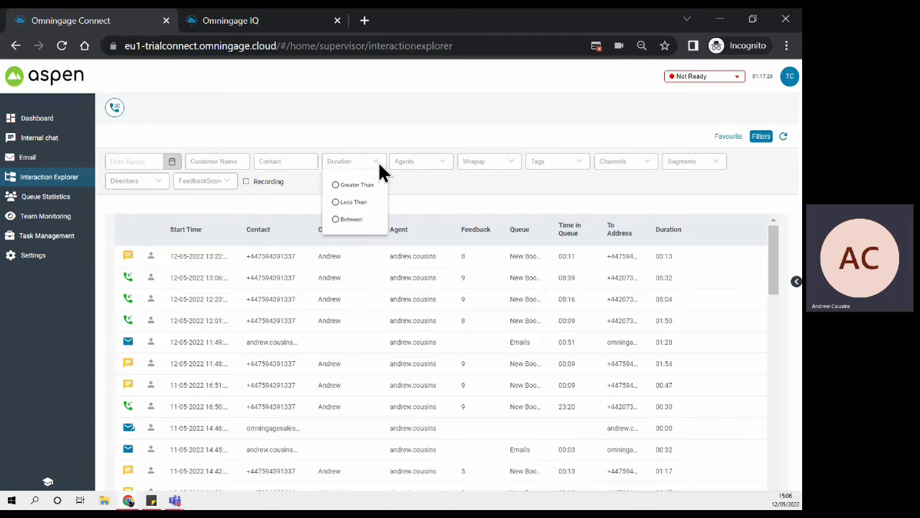
left_click(427, 180)
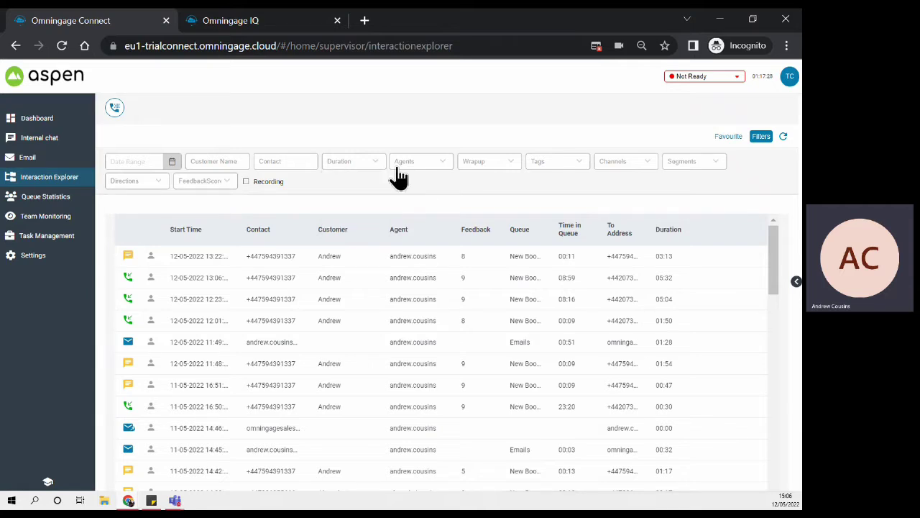
left_click(446, 166)
scroll(496, 191, "down", 1)
mouse_move(496, 189)
left_mouse_down()
mouse_move(494, 200)
mouse_move(489, 180)
left_mouse_up()
left_click(548, 181)
Look through the options of the Wrapup and Tags filters without selecting any
left_click(513, 166)
left_click_drag(590, 184, 594, 238)
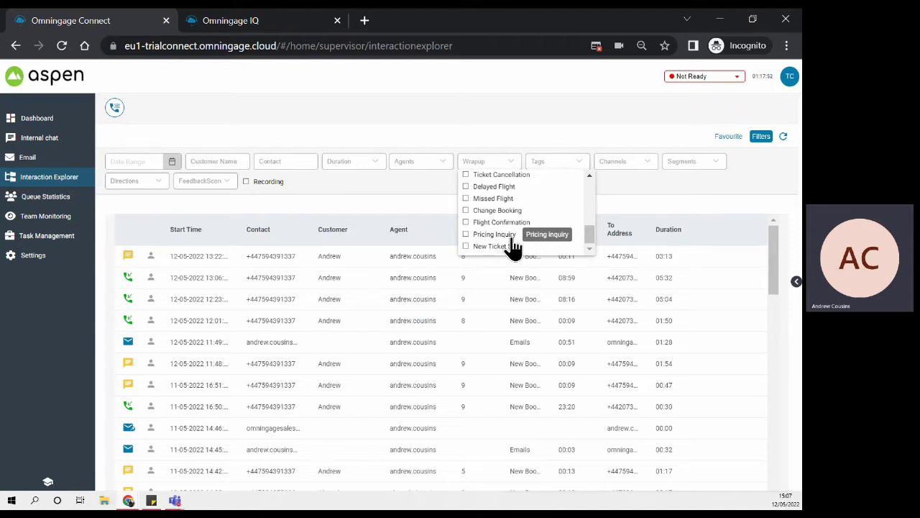
left_click(583, 164)
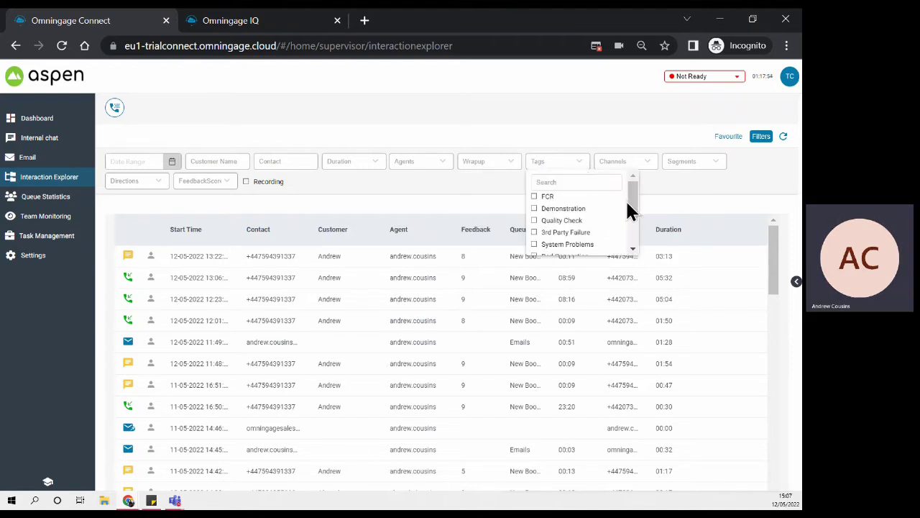
left_click_drag(634, 204, 635, 235)
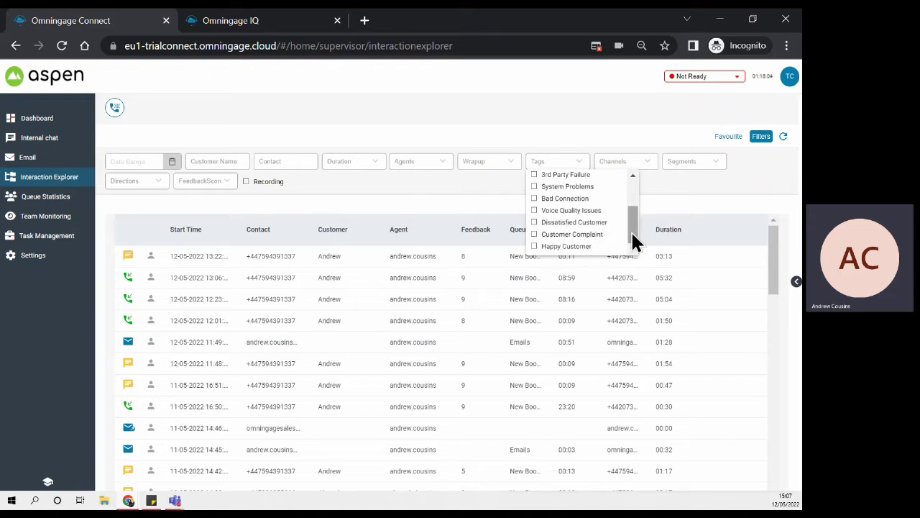
left_click_drag(632, 231, 631, 192)
left_click(710, 187)
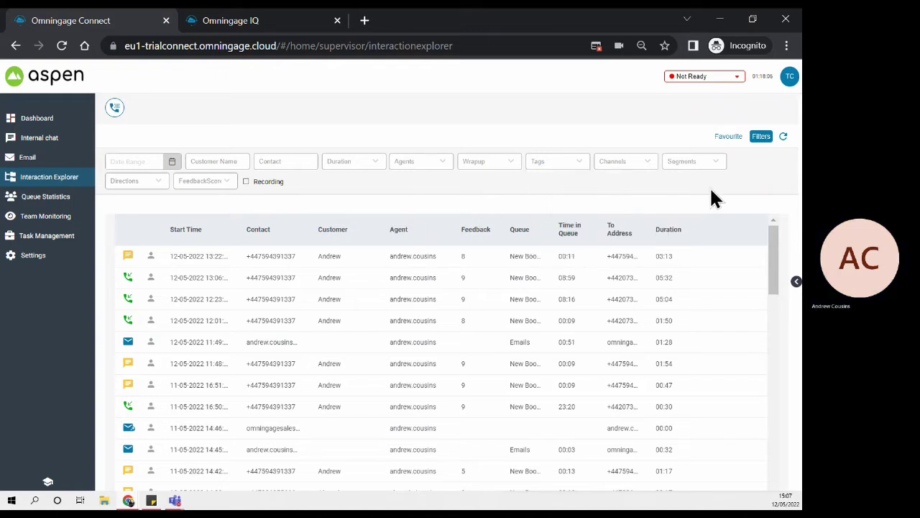
Review the options of the Channels, Segments, Directions and FeedbackScore filters without selecting any
left_click(650, 164)
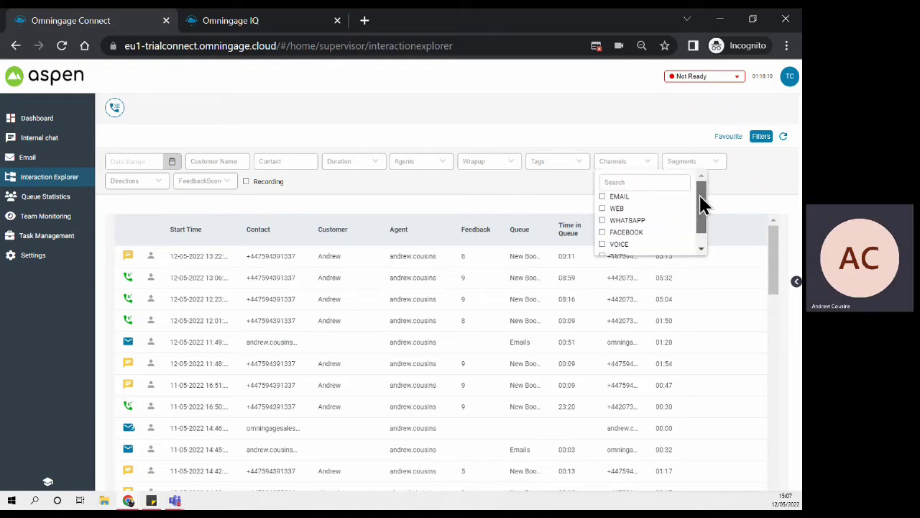
scroll(704, 205, "down", 1)
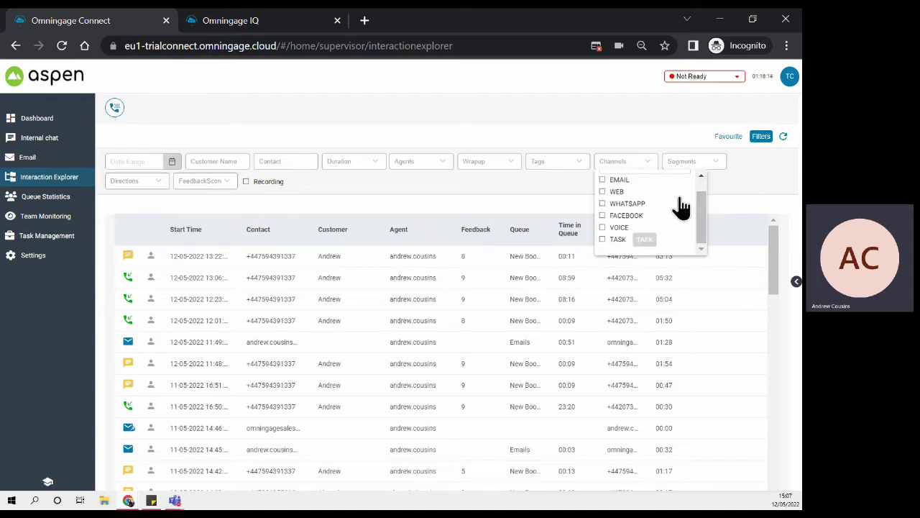
left_click(725, 170)
left_click(722, 168)
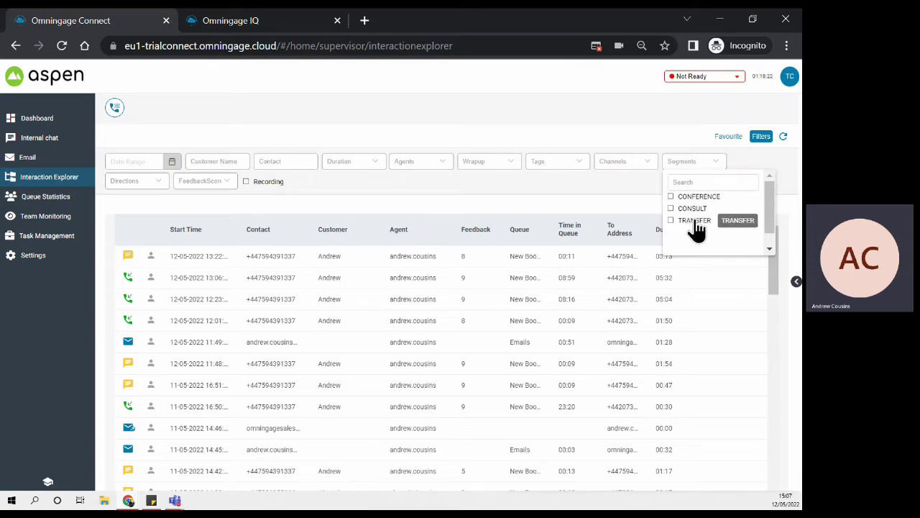
left_click(461, 179)
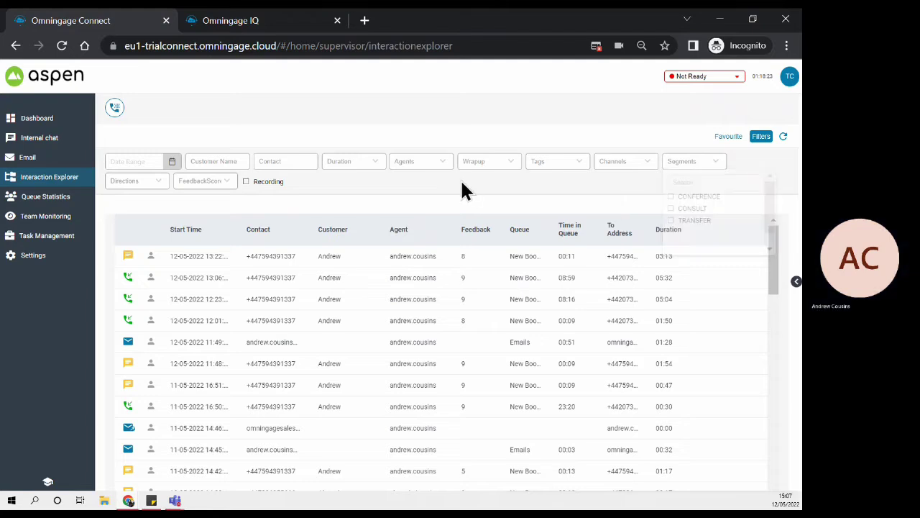
left_click(165, 185)
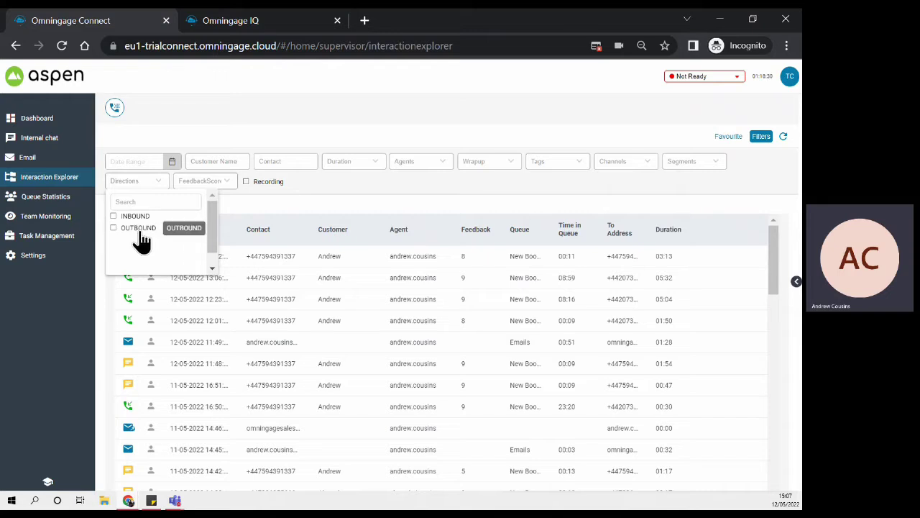
left_click(322, 189)
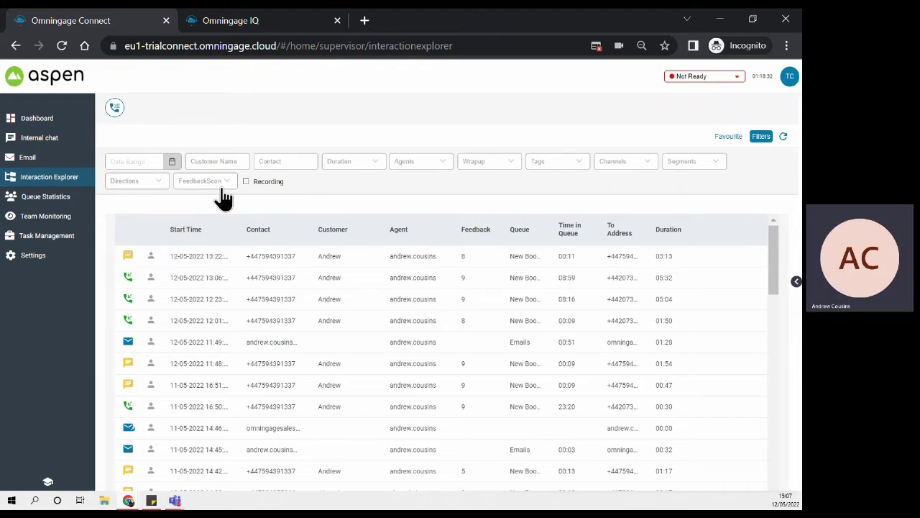
left_click(225, 182)
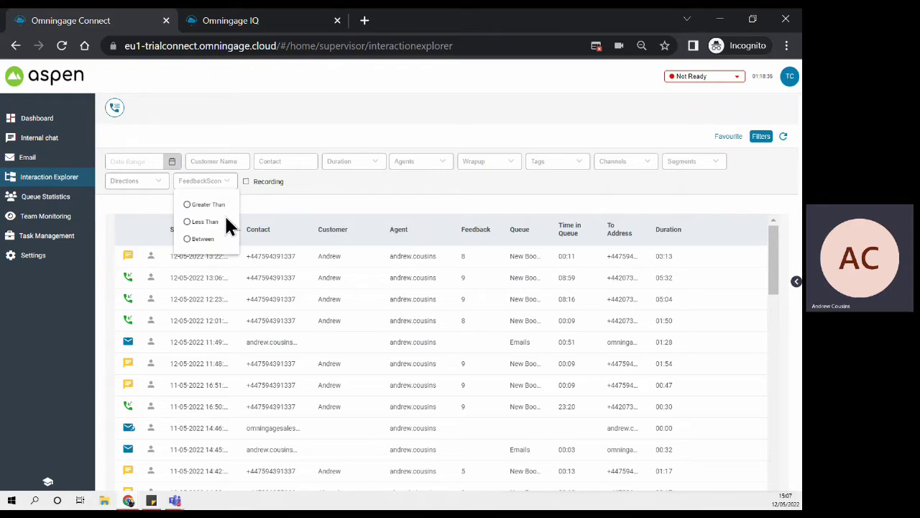
left_click(360, 188)
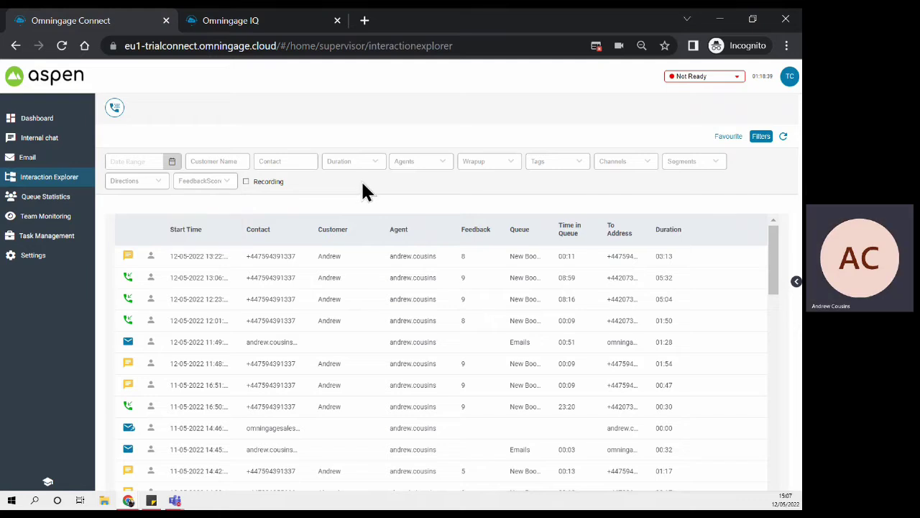
Filter the interactions by the agent shown in the listed rows and the VOICE channel, and apply the filters
left_click(446, 162)
left_click(497, 249)
left_click(497, 248)
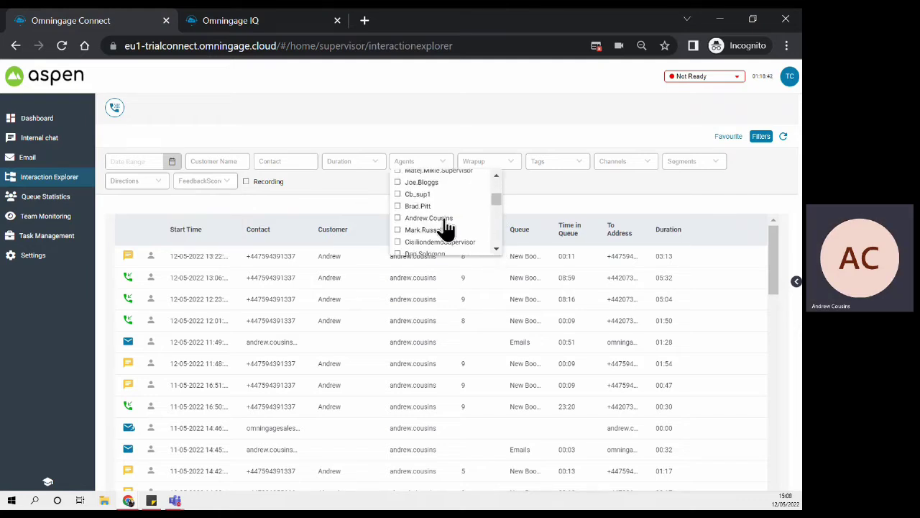
left_click(437, 223)
left_click(566, 189)
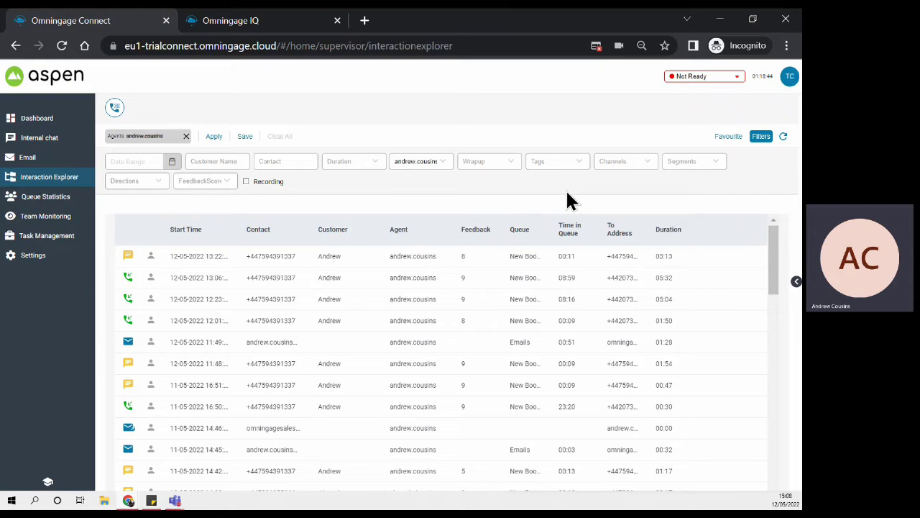
left_click(647, 161)
left_click(617, 245)
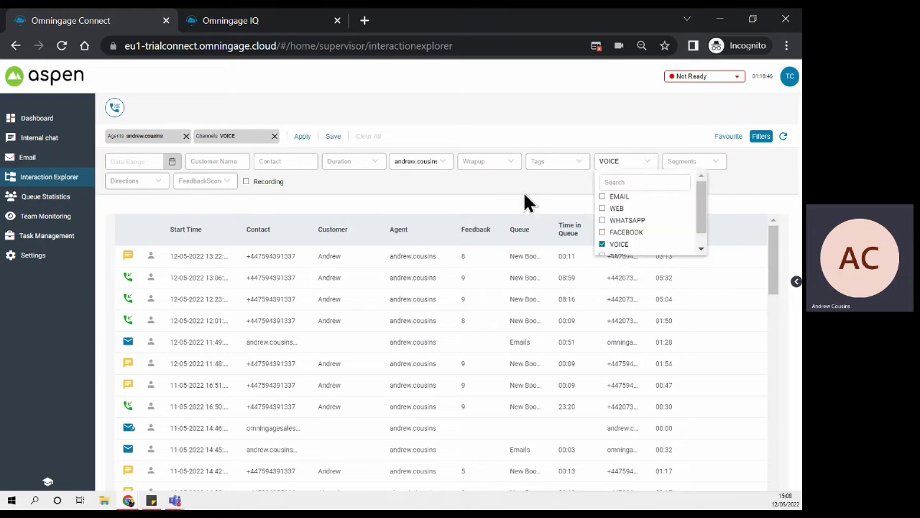
left_click(530, 199)
left_click(302, 138)
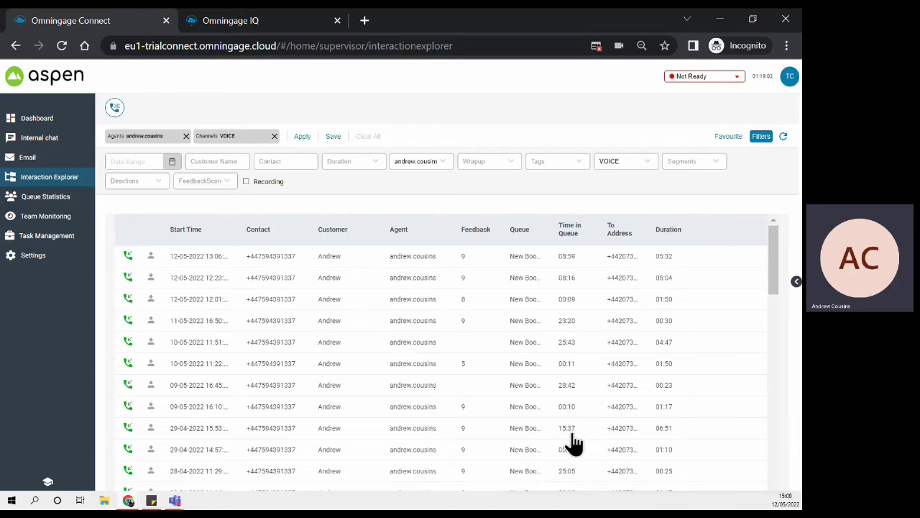
left_click(287, 429)
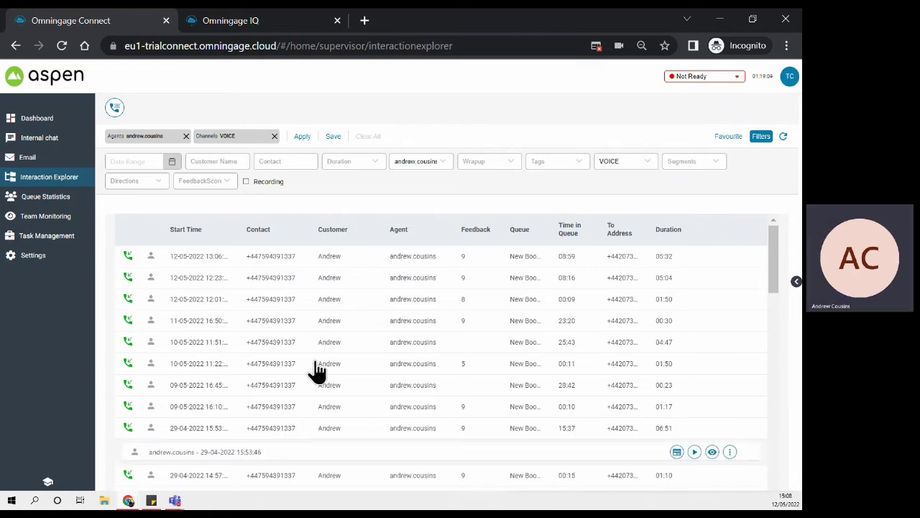
scroll(316, 370, "down", 2)
left_click(262, 310)
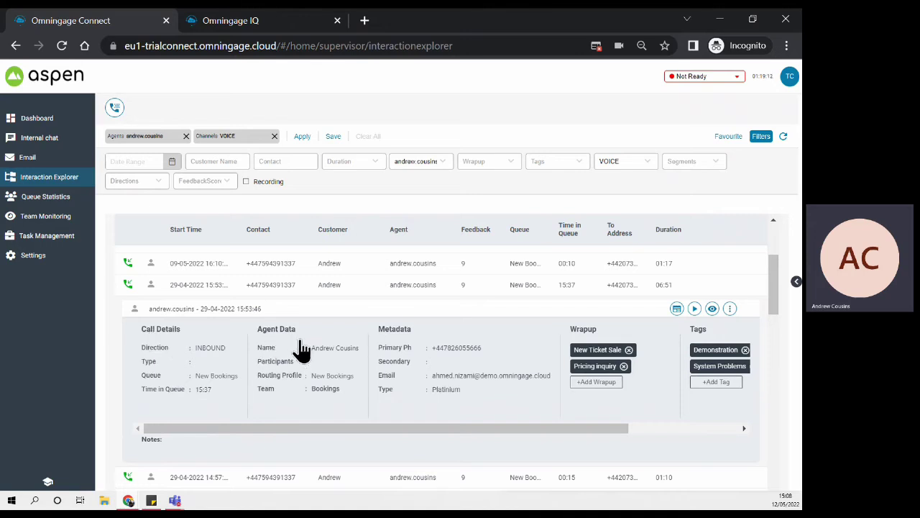
left_click_drag(443, 427, 496, 426)
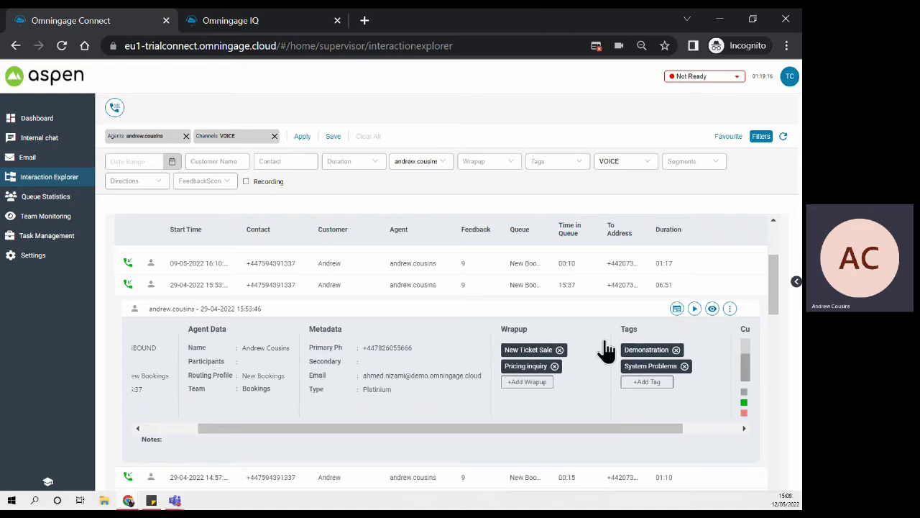
left_click_drag(610, 426, 706, 426)
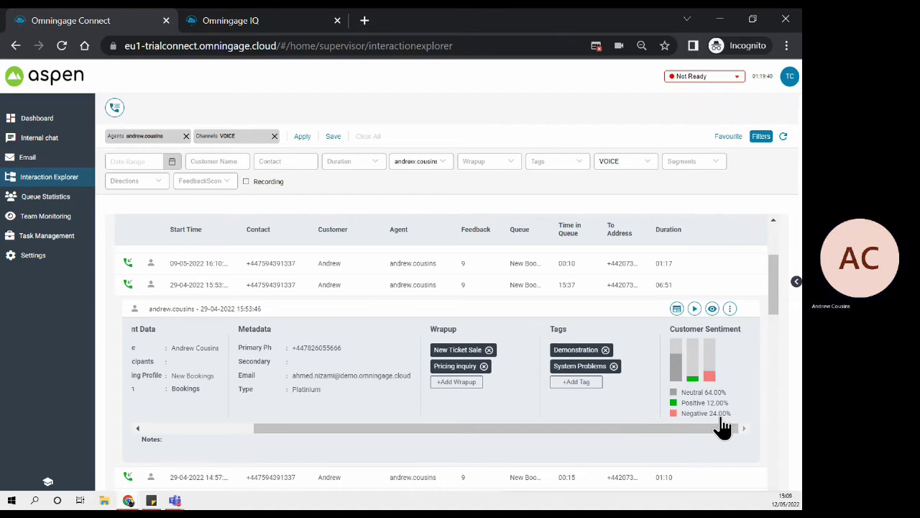
View the transcript of the 29-04-2022 call and its search field, and close the transcript
left_click(677, 307)
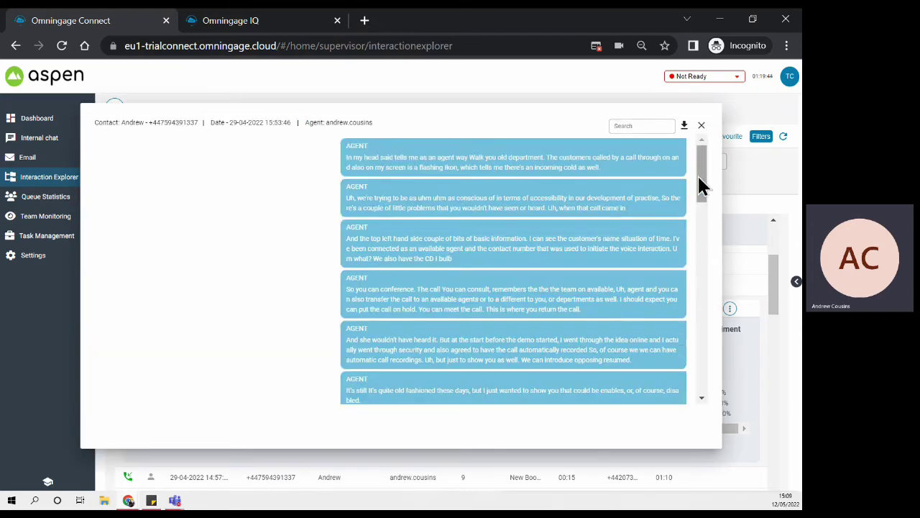
left_click_drag(704, 180, 673, 155)
left_click(632, 125)
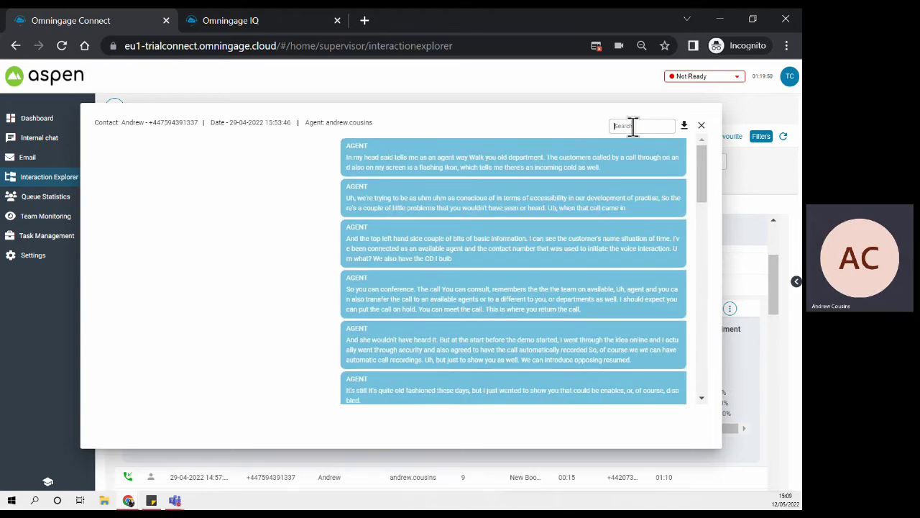
left_click(702, 126)
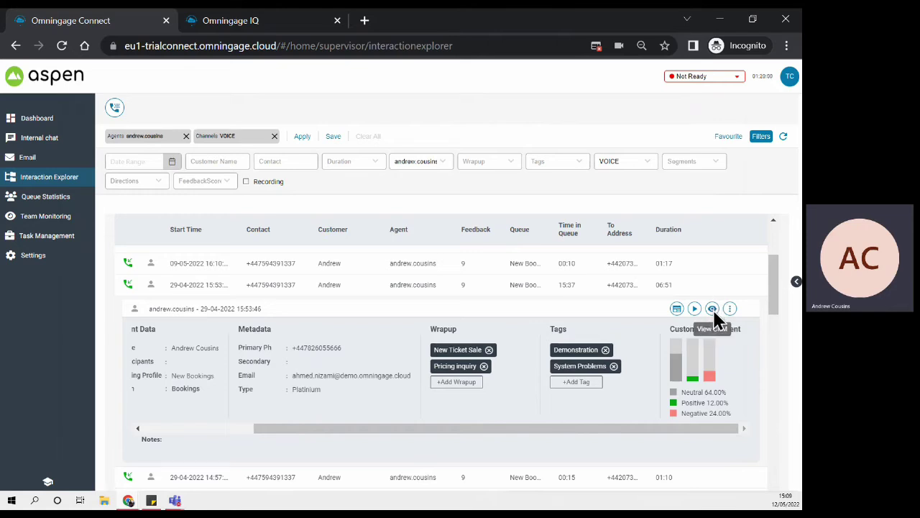
View and close the call's CRM data, and play the call recording briefly before pausing it
left_click(714, 311)
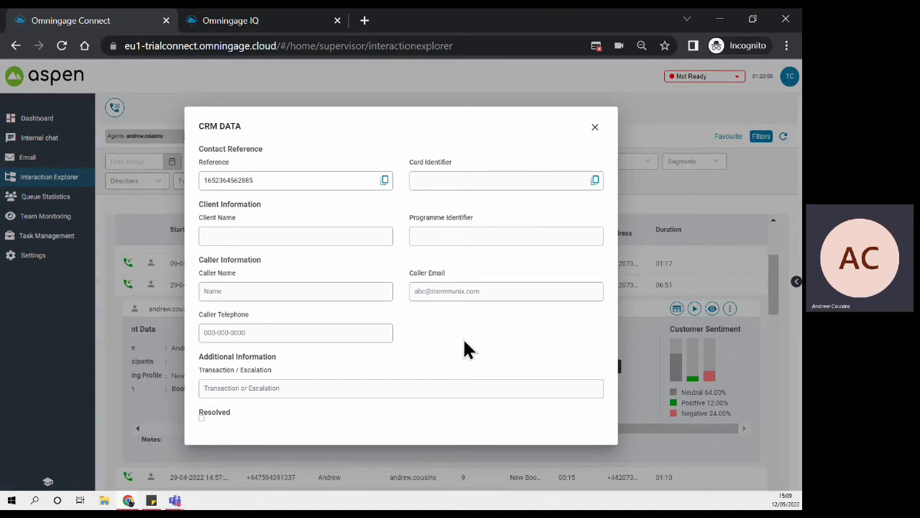
left_click(594, 127)
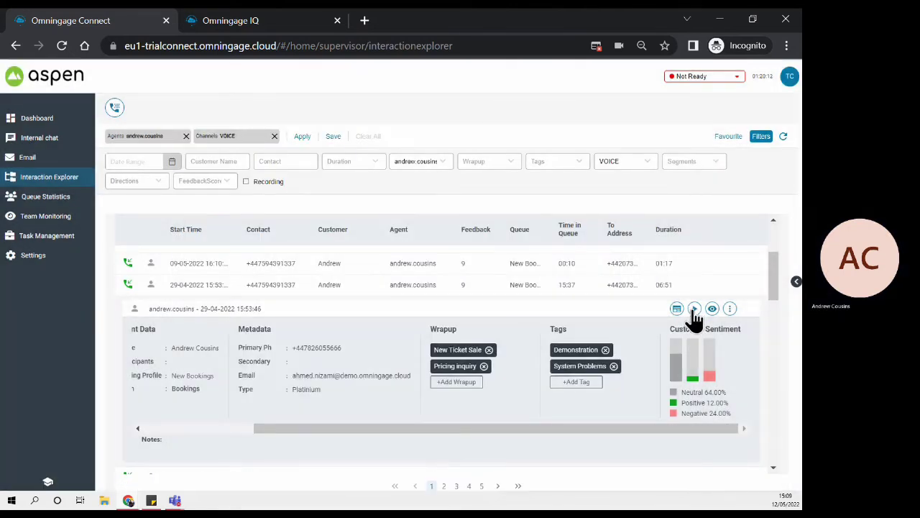
left_click(695, 308)
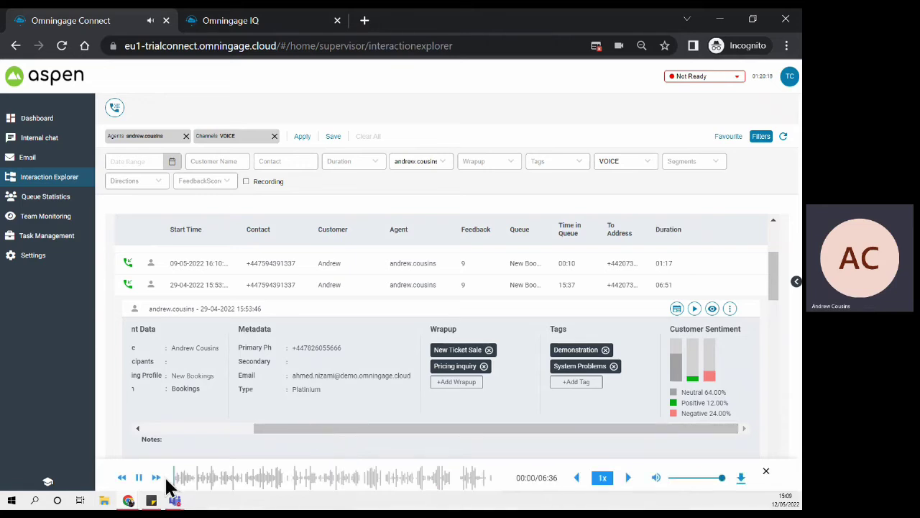
left_click(140, 482)
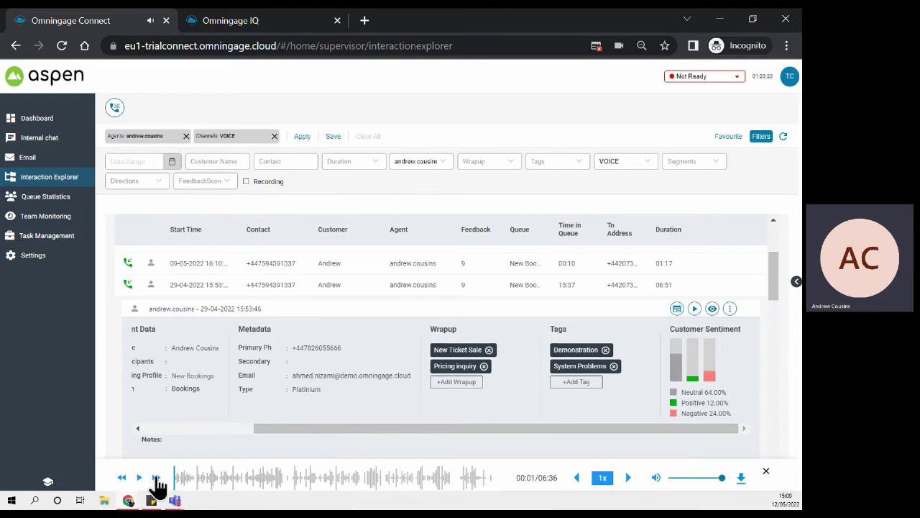
Skip forward through the 29-04-2022 call recording in short jumps, and rewind it slightly
left_click(156, 480)
left_click(157, 478)
left_click(156, 479)
left_click(157, 478)
left_click(157, 478)
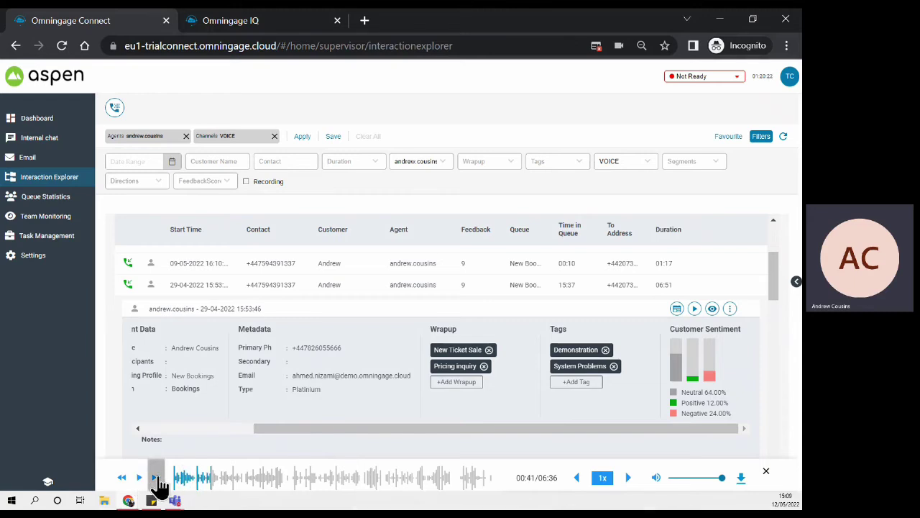
left_click(156, 478)
left_click(122, 478)
left_click(122, 478)
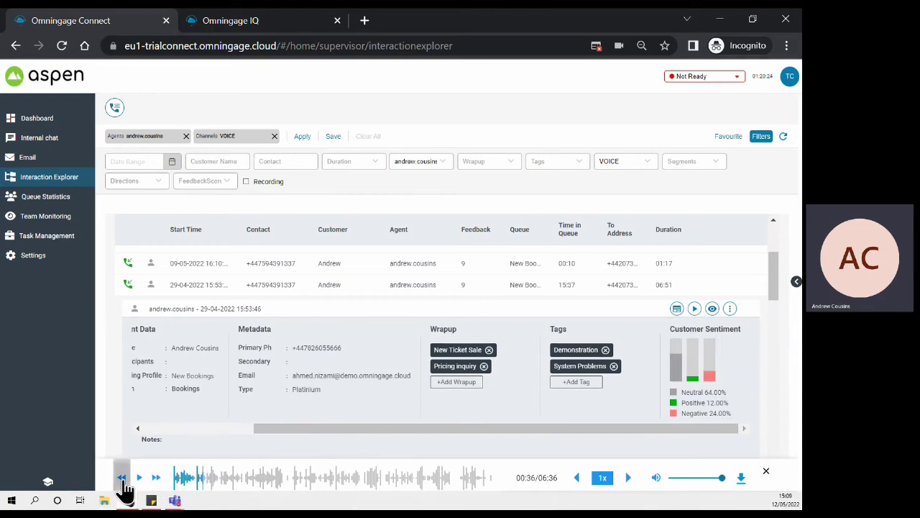
left_click(122, 478)
left_click(122, 478)
left_click(122, 478)
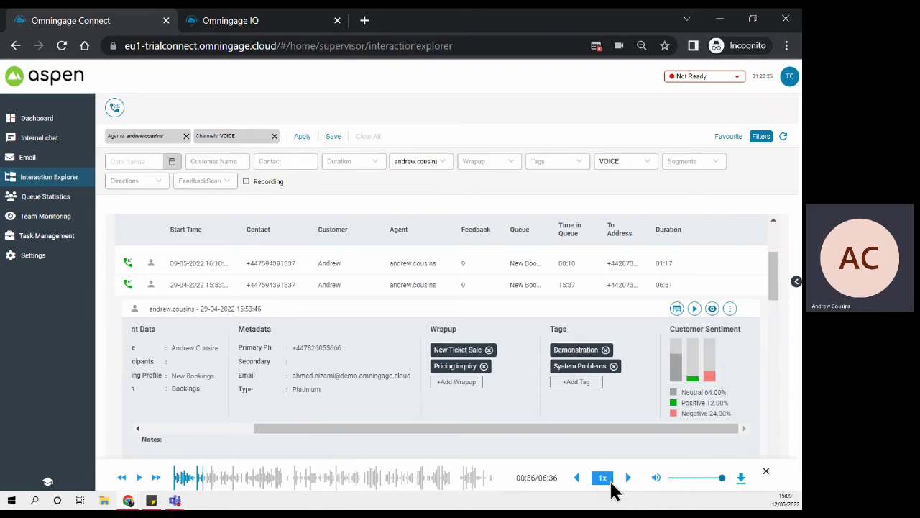
Jump to several later points on the recording's waveform, ending at 05:57
left_click(369, 482)
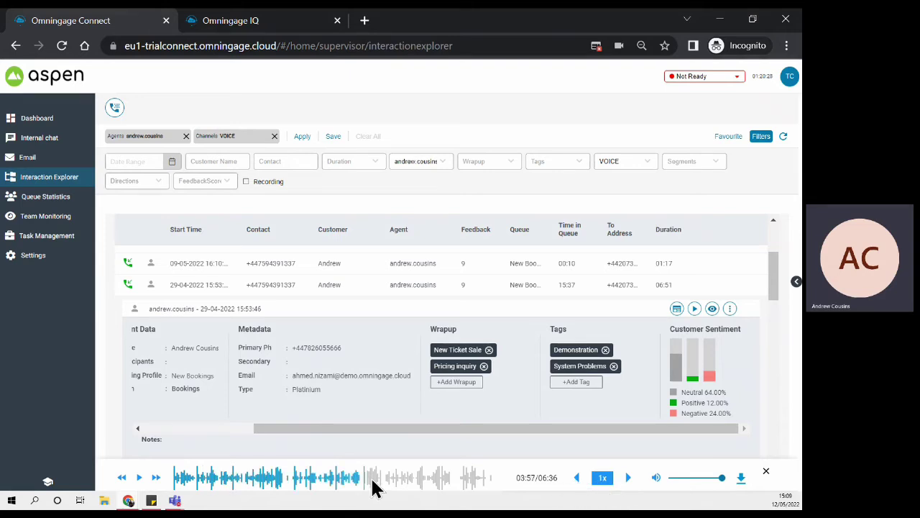
left_click(413, 480)
left_click(450, 482)
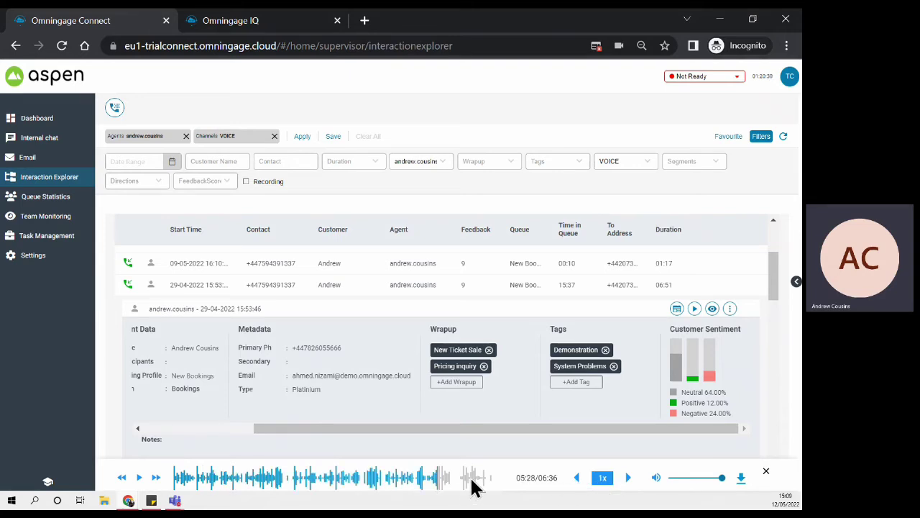
left_click(468, 482)
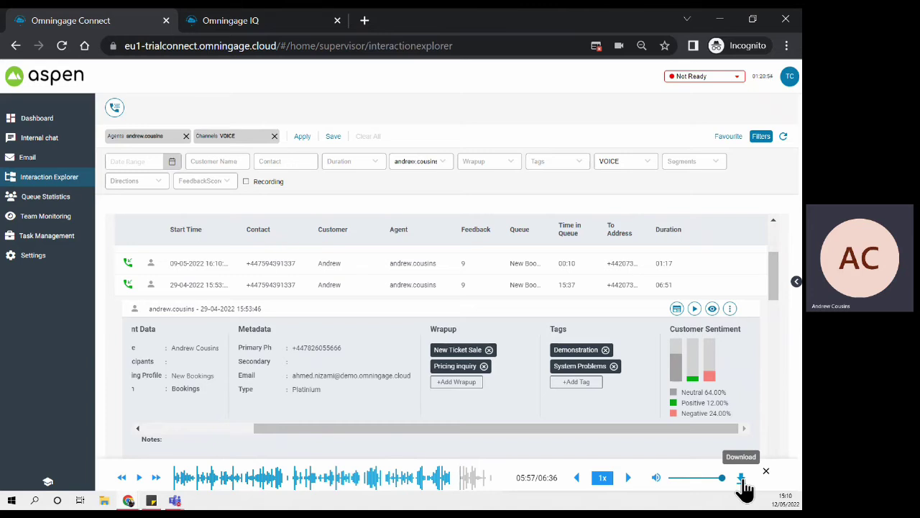
View the call's Delete Recording/Transcript option without using it, and close the recording player
left_click(731, 309)
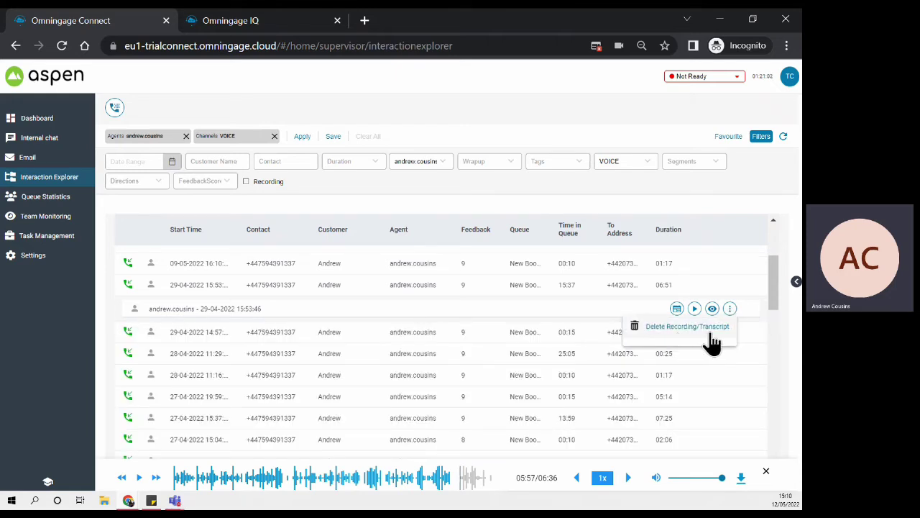
left_click(787, 335)
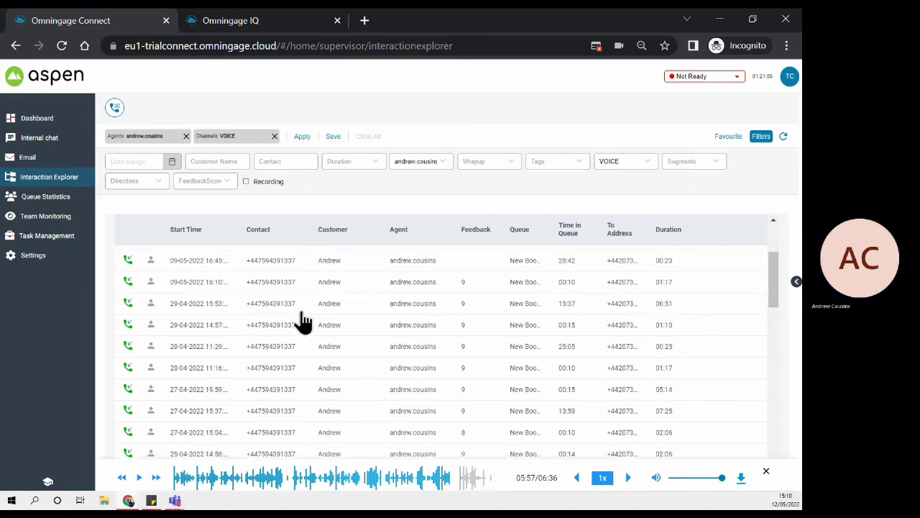
scroll(293, 287, "up", 3)
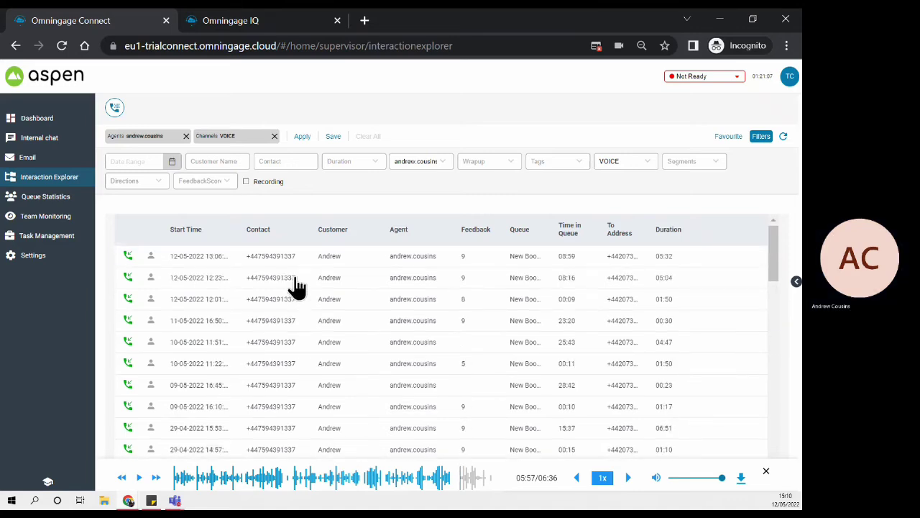
left_click(766, 471)
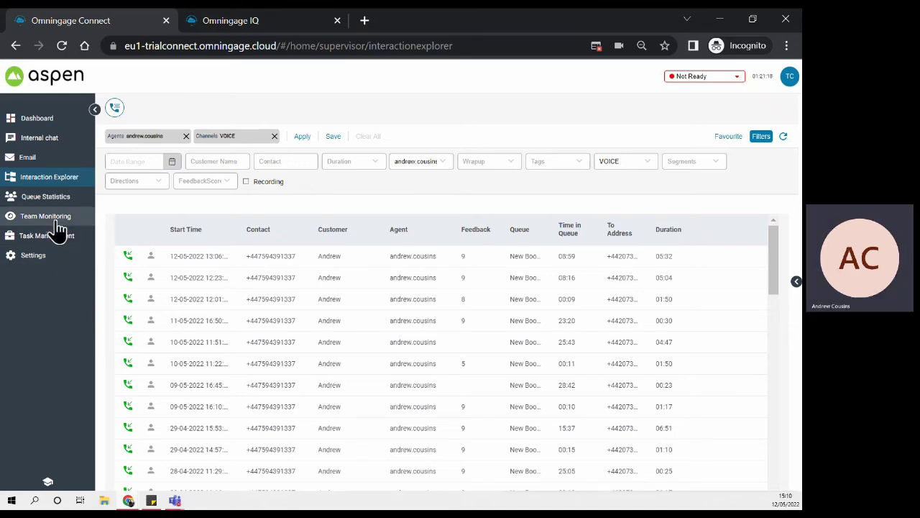
Open Team Monitoring, view the available actions for the first listed agent, and open that agent's history
left_click(43, 224)
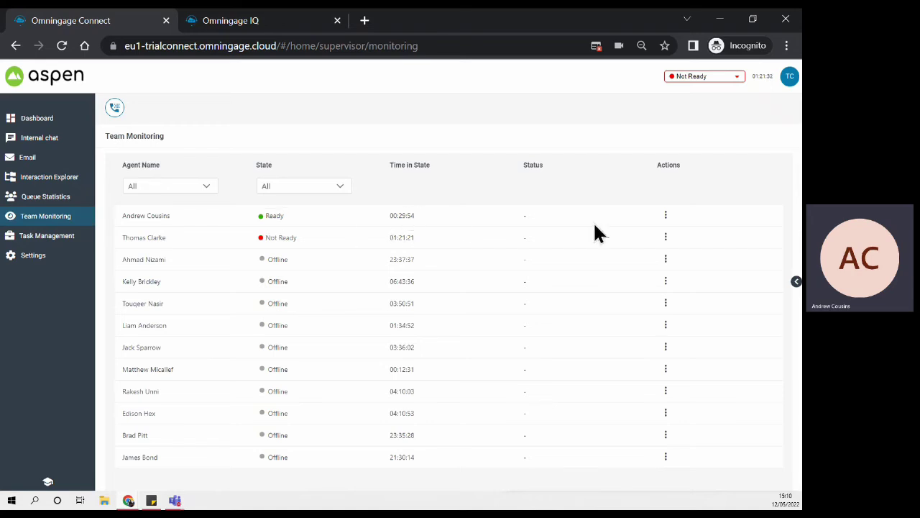
left_click(667, 215)
left_click(666, 217)
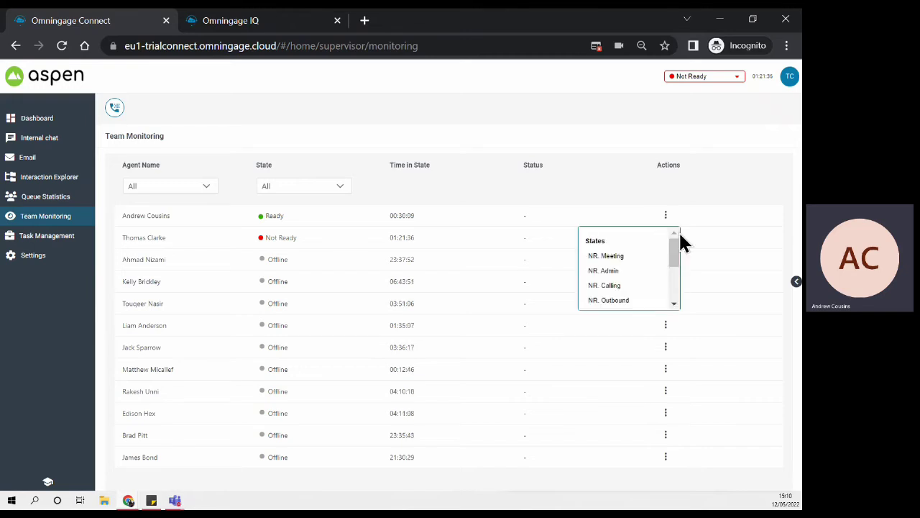
left_click_drag(678, 247, 678, 291)
left_click(617, 281)
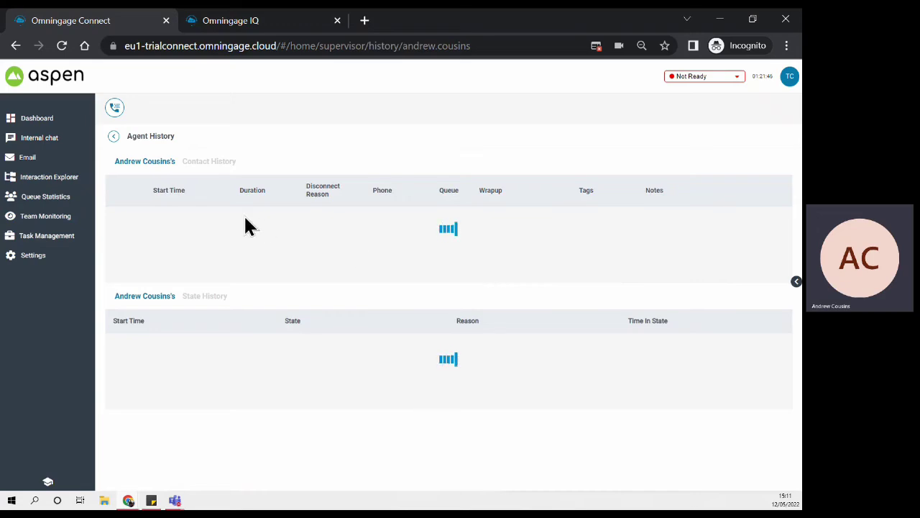
Review the agent's contact history with its wrapups, tags and notes, and the state history below it
scroll(270, 269, "down", 1)
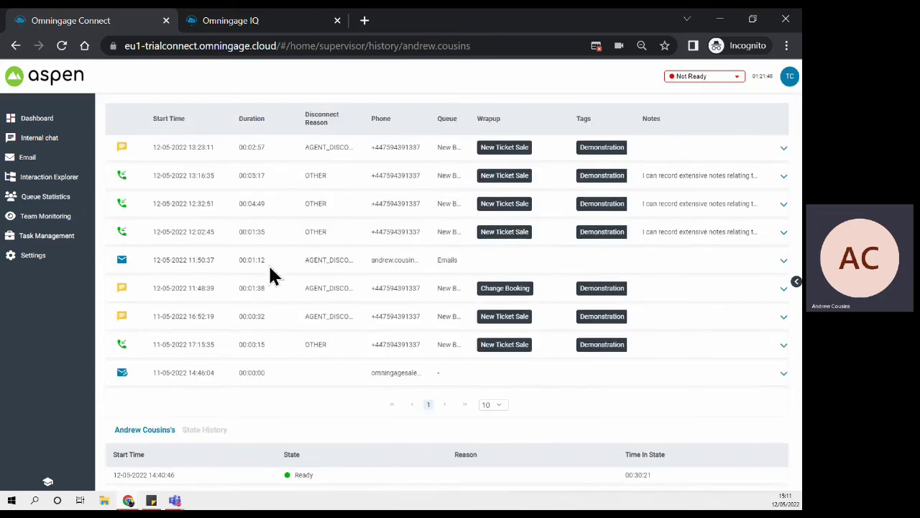
scroll(352, 266, "up", 1)
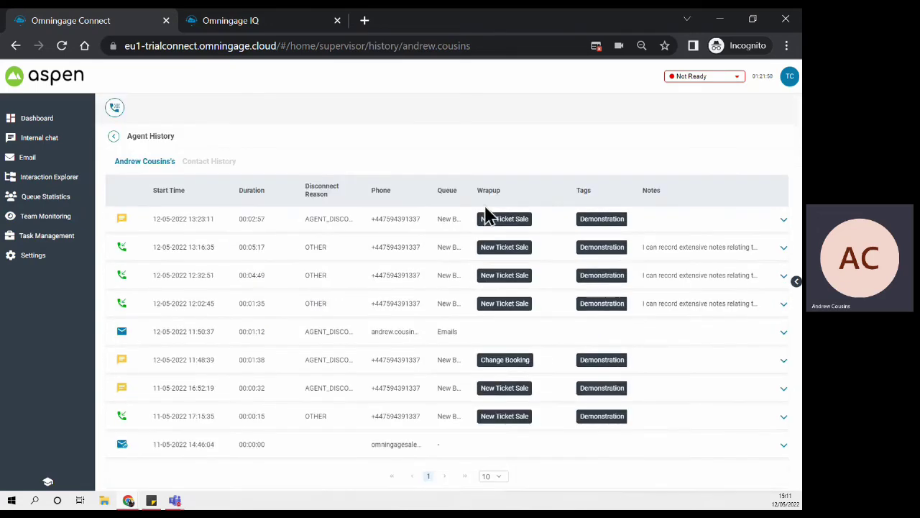
scroll(391, 279, "down", 3)
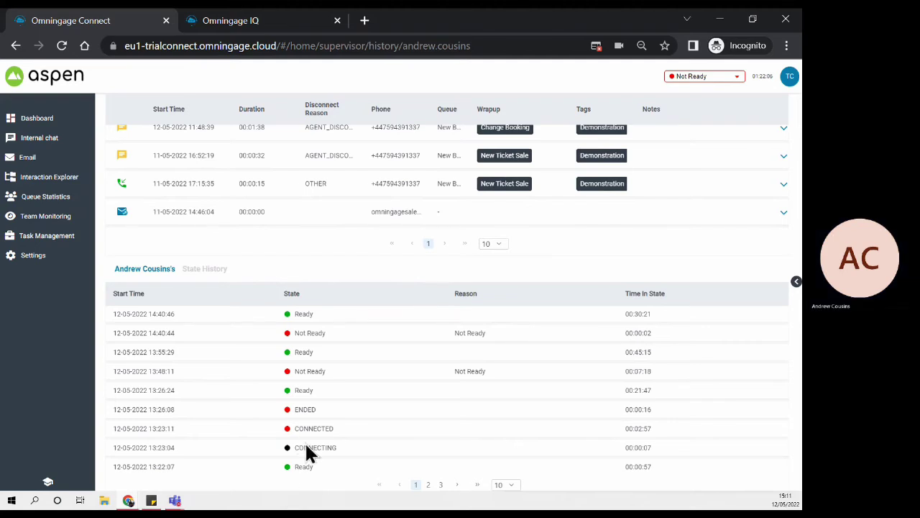
scroll(304, 446, "up", 3)
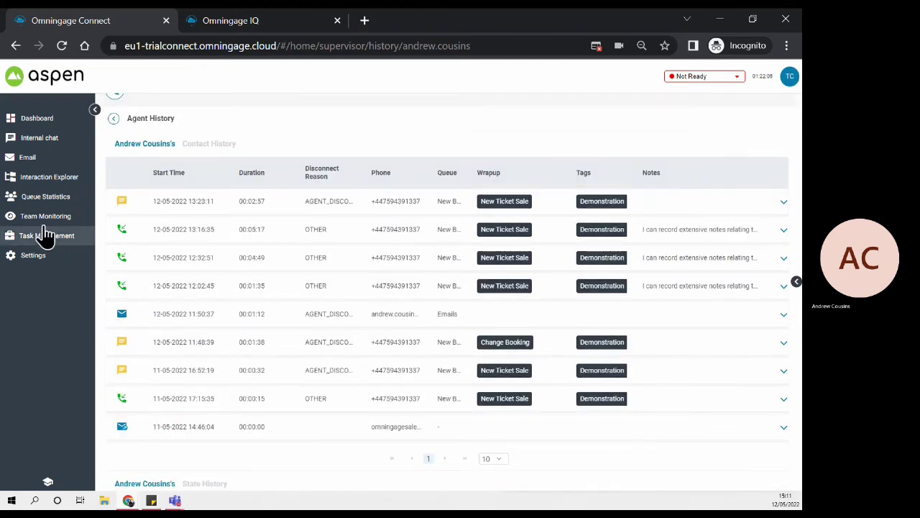
View the Queue Statistics page for all queues, and return to the supervisor dashboard
left_click(44, 201)
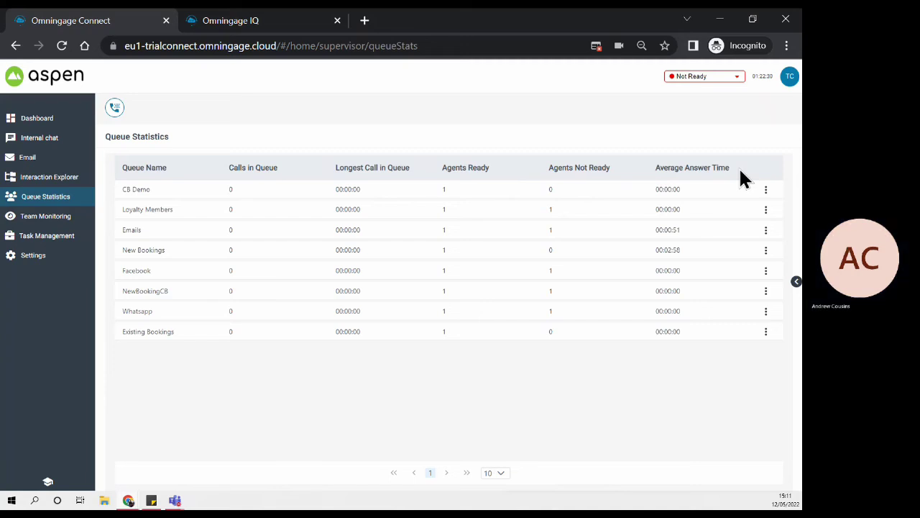
left_click(45, 123)
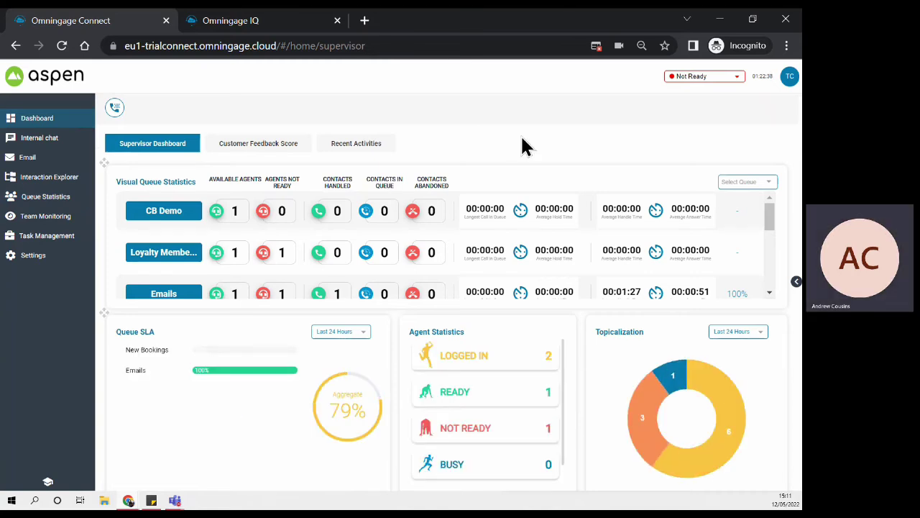
Switch to Omningage IQ and expand the Contact, Queue, CRM Report, Audit Report and SLA report categories
left_click(256, 22)
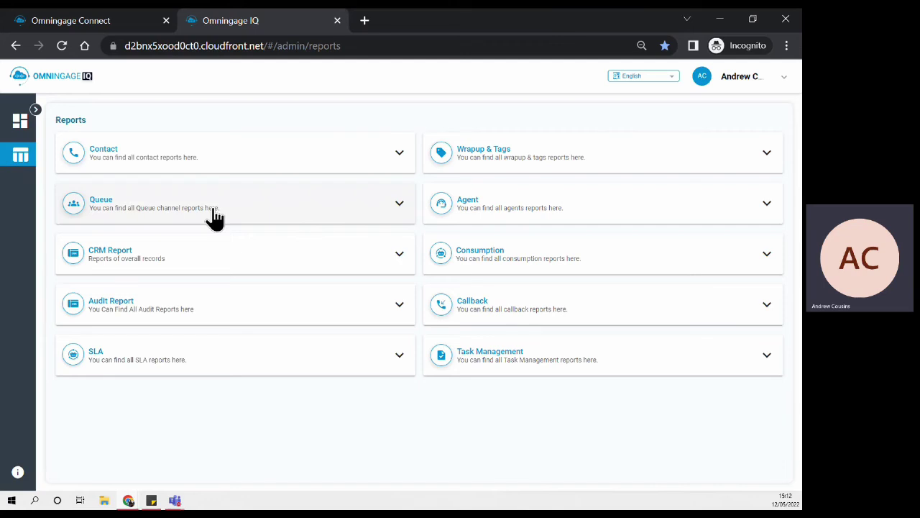
left_click(400, 156)
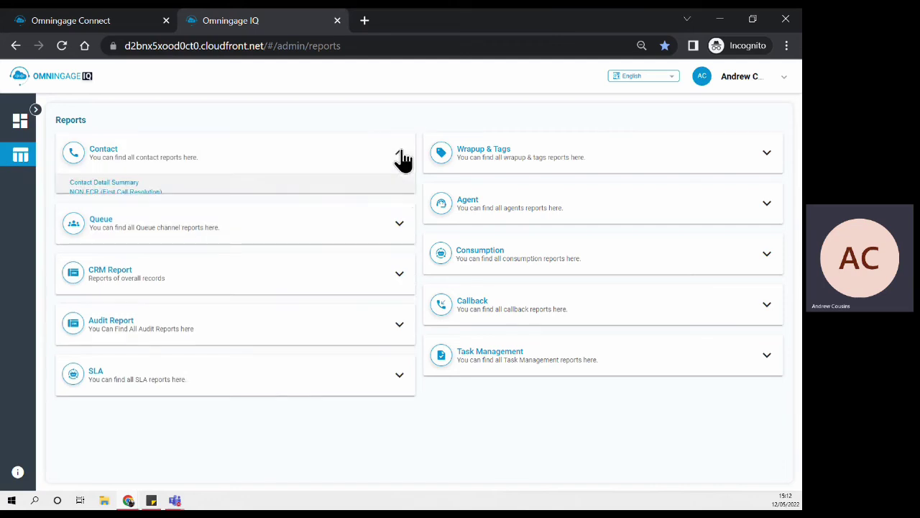
left_click(401, 234)
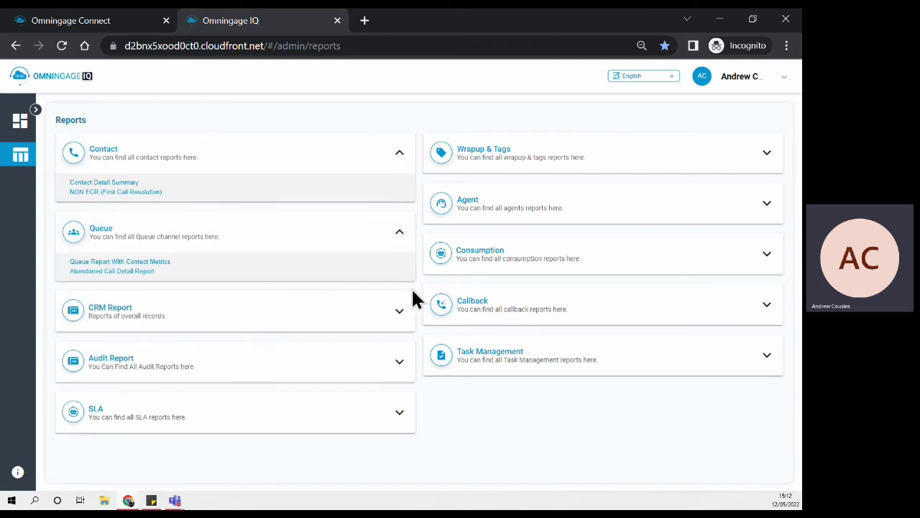
left_click(402, 312)
left_click(405, 389)
left_click(405, 447)
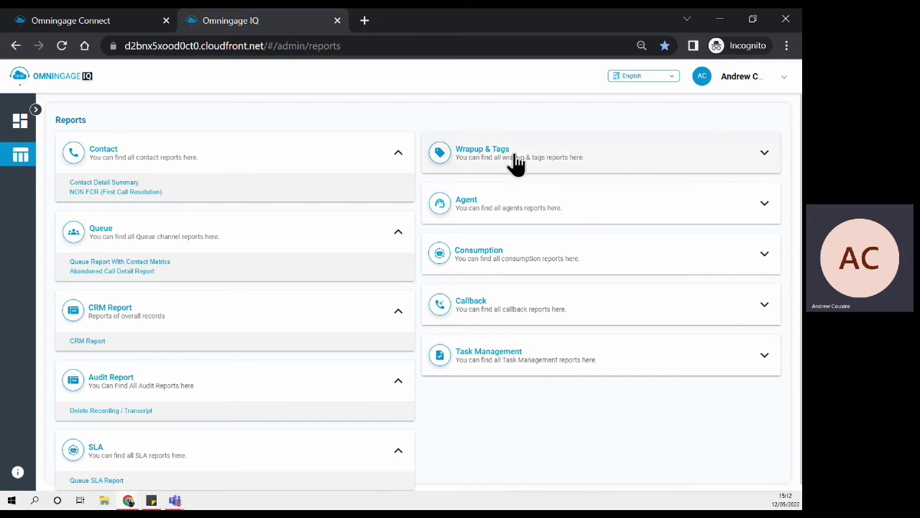
Expand the Wrapup & Tags, Agent, Consumption, Callback and Task Management categories to view their reports
left_click(771, 163)
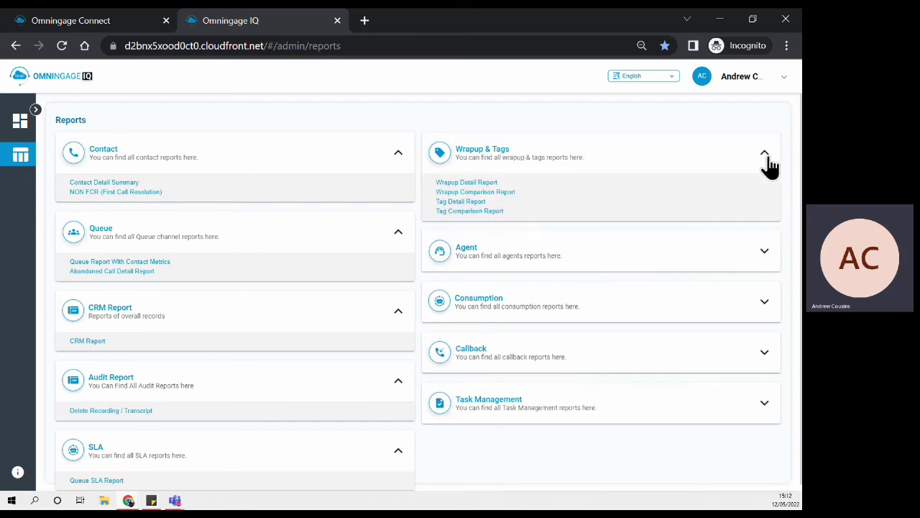
left_click(765, 257)
scroll(766, 309, "down", 1)
left_click(765, 367)
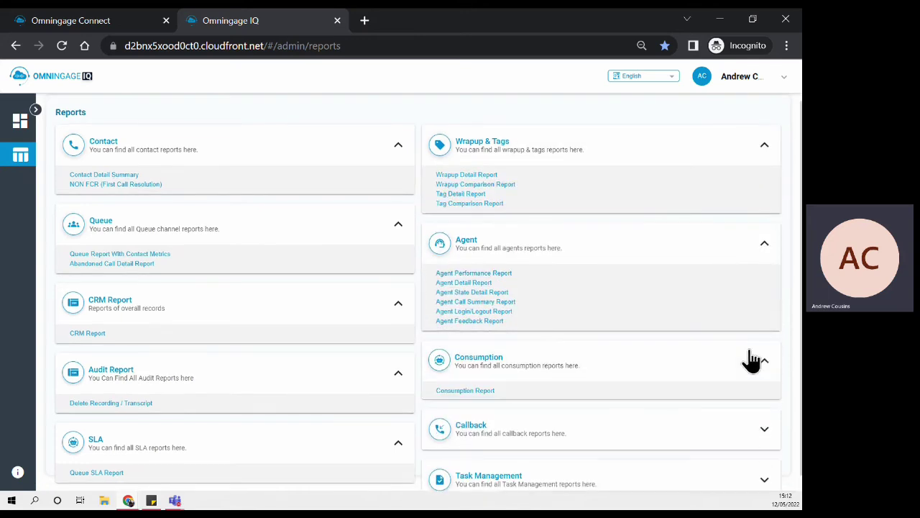
scroll(740, 374, "down", 1)
left_click(764, 415)
scroll(756, 445, "down", 1)
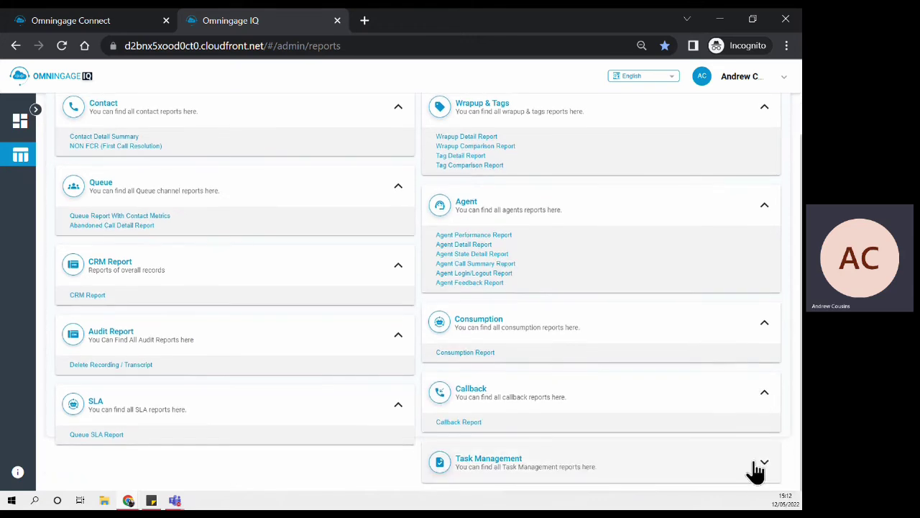
left_click(766, 469)
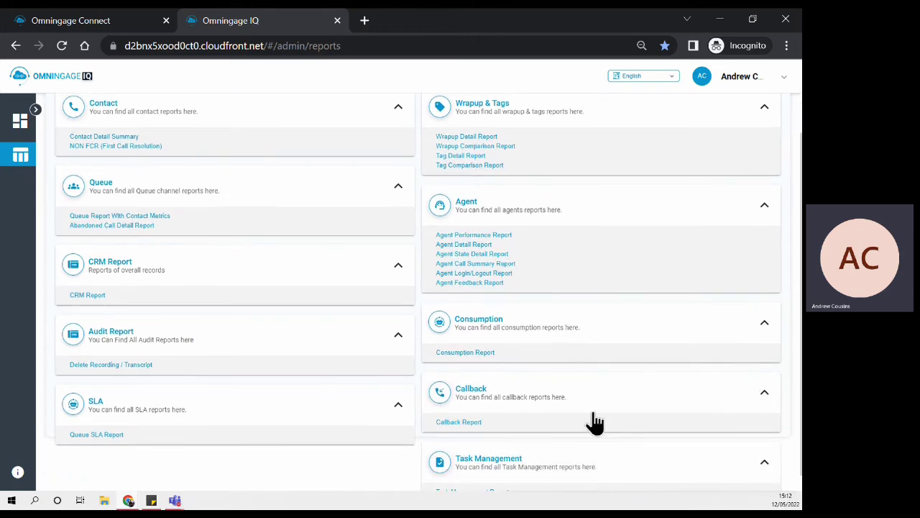
Collapse the Contact, Queue, CRM Report, Audit Report and SLA report categories
scroll(595, 423, "up", 1)
left_click(398, 153)
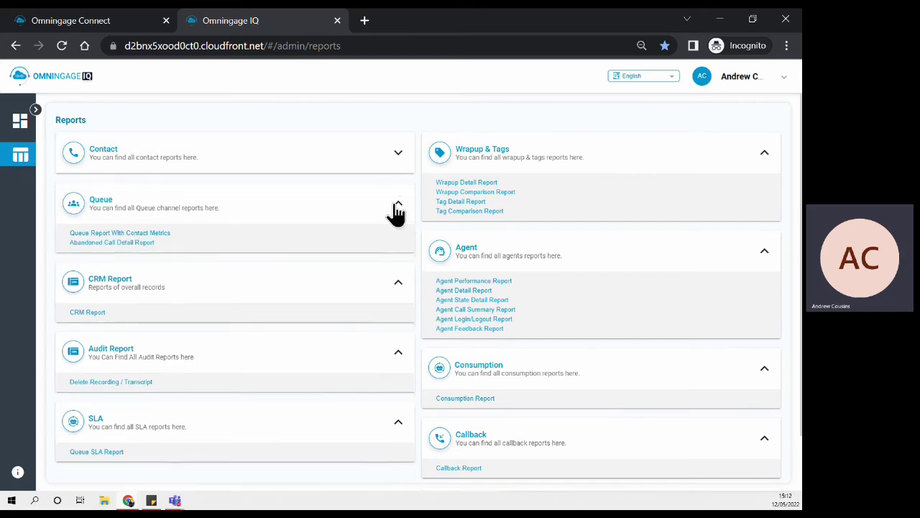
left_click(397, 205)
left_click(397, 253)
left_click(397, 304)
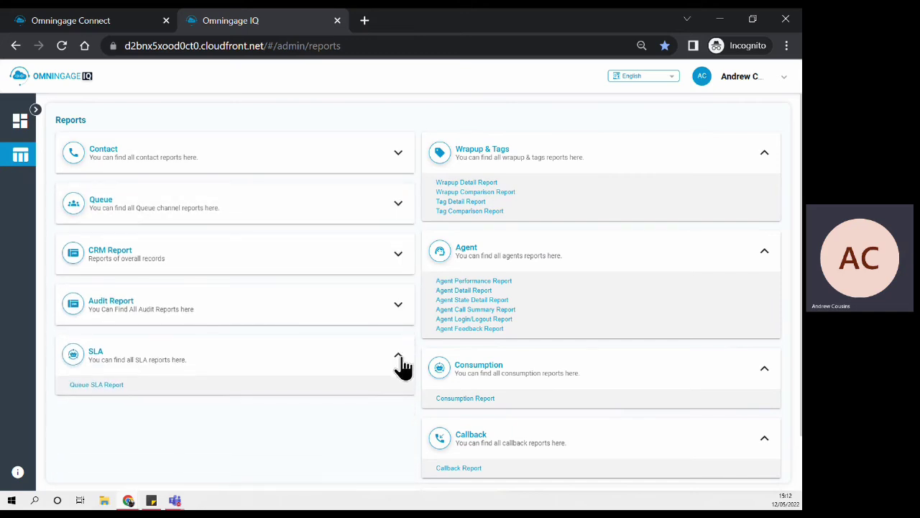
left_click(400, 357)
Collapse the Wrapup & Tags, Agent, Consumption, Callback and Task Management report categories
left_click(764, 153)
left_click(767, 205)
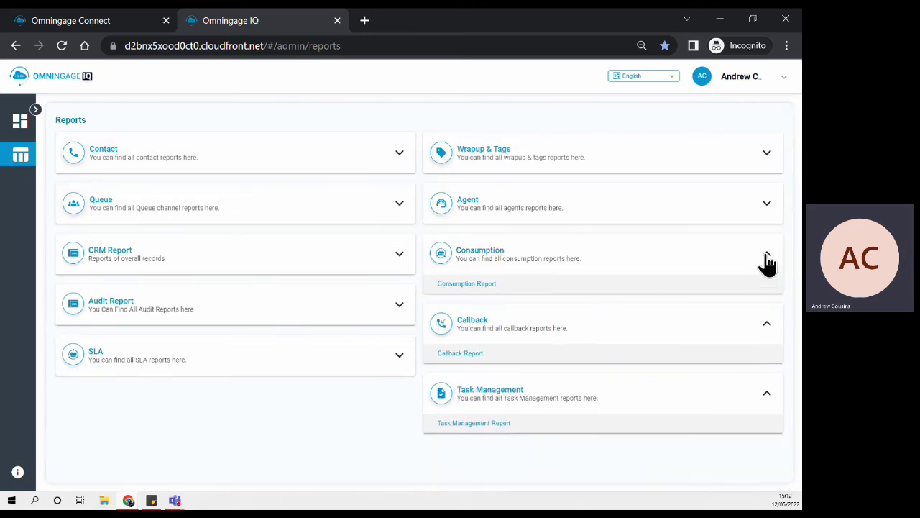
left_click(766, 255)
left_click(766, 308)
left_click(767, 355)
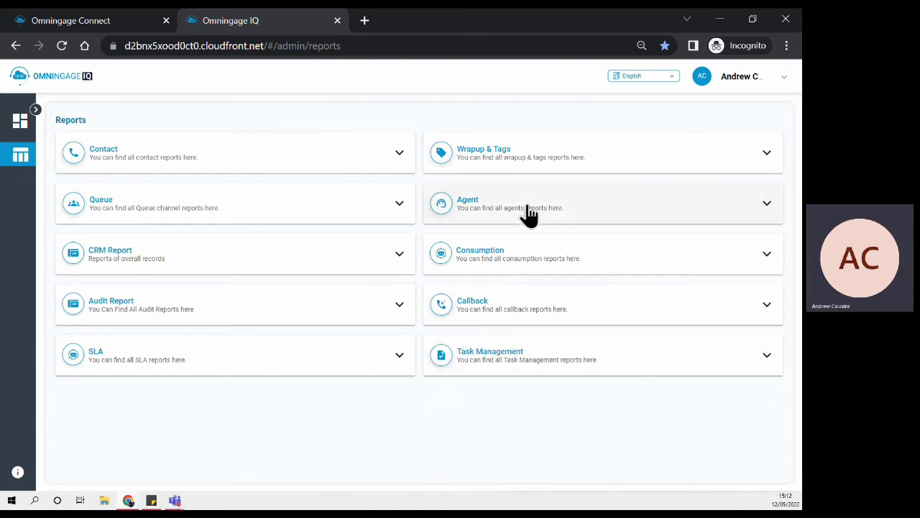
Open the filter for the Wrapup Detail Report and set its start date to 01/04/2022 15:12
left_click(762, 154)
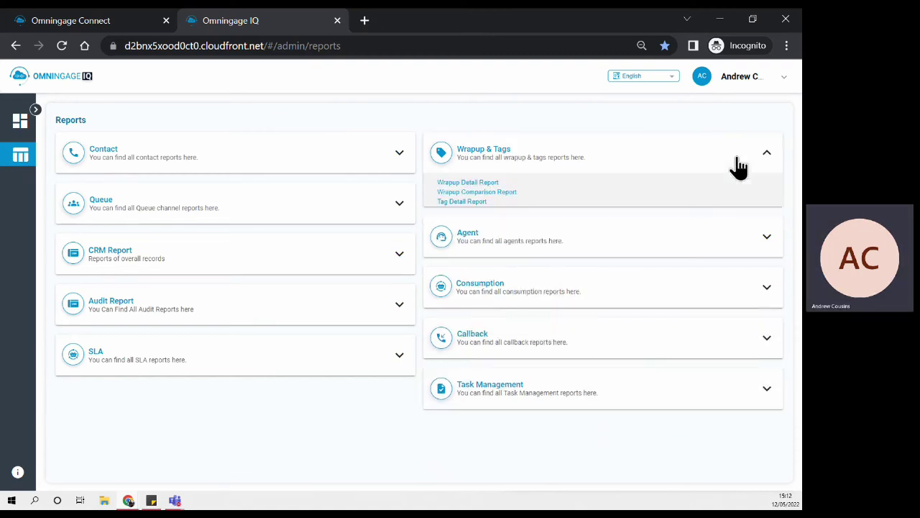
left_click(472, 183)
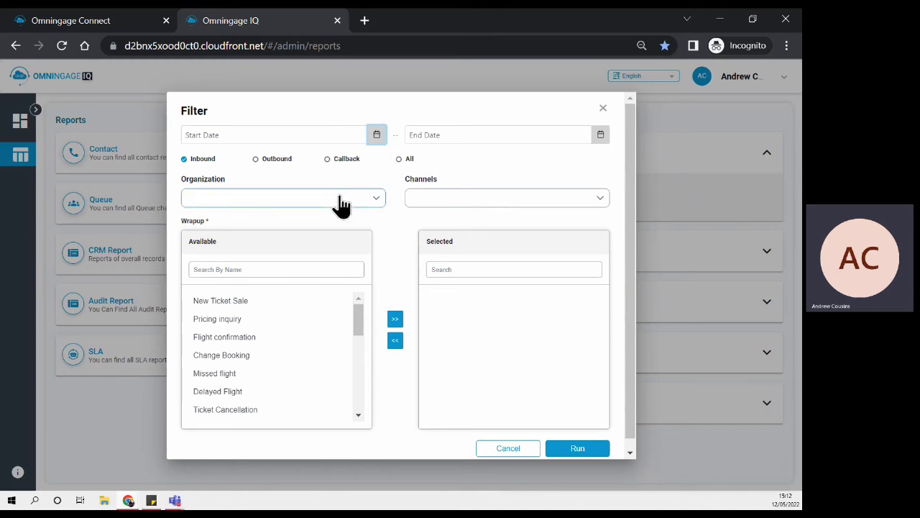
left_click(375, 136)
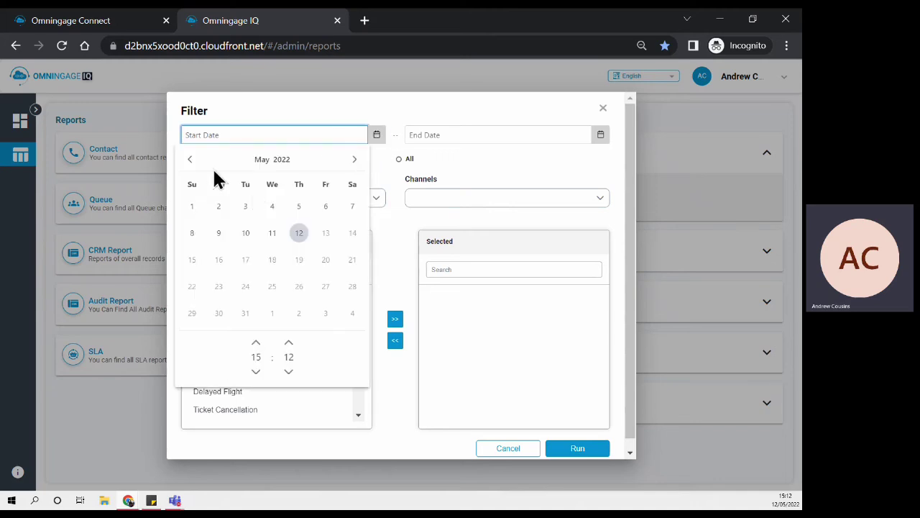
left_click(190, 159)
left_click(325, 206)
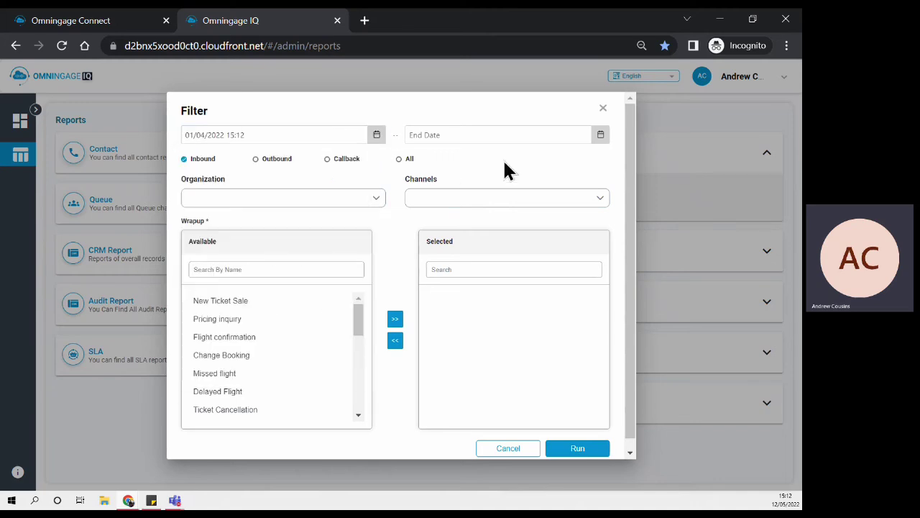
Set the Wrapup Detail Report's end date to 30/04/2022 15:12, include all available wrapups and run the report
left_click(600, 136)
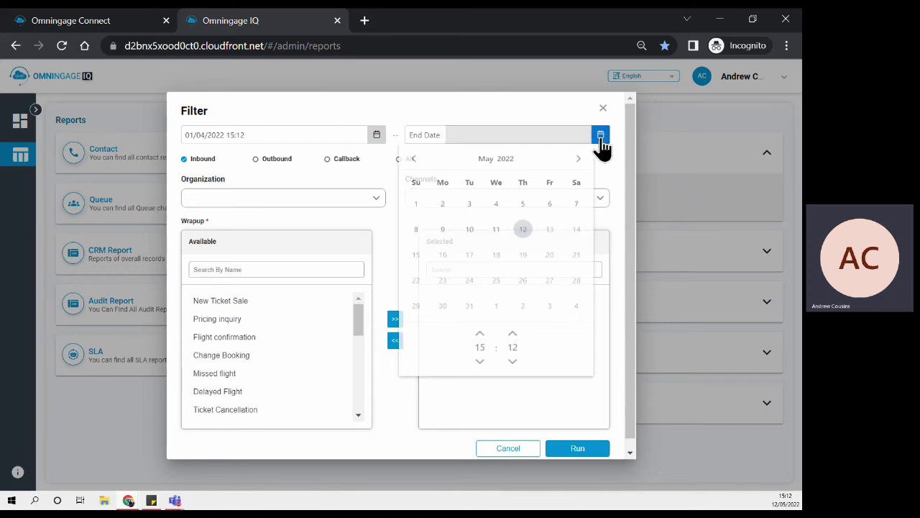
left_click(413, 159)
left_click(577, 314)
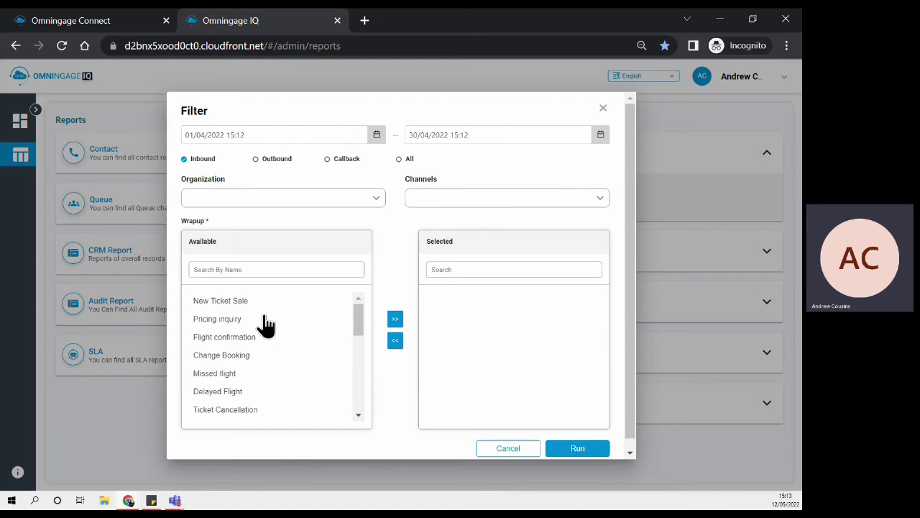
left_click(395, 323)
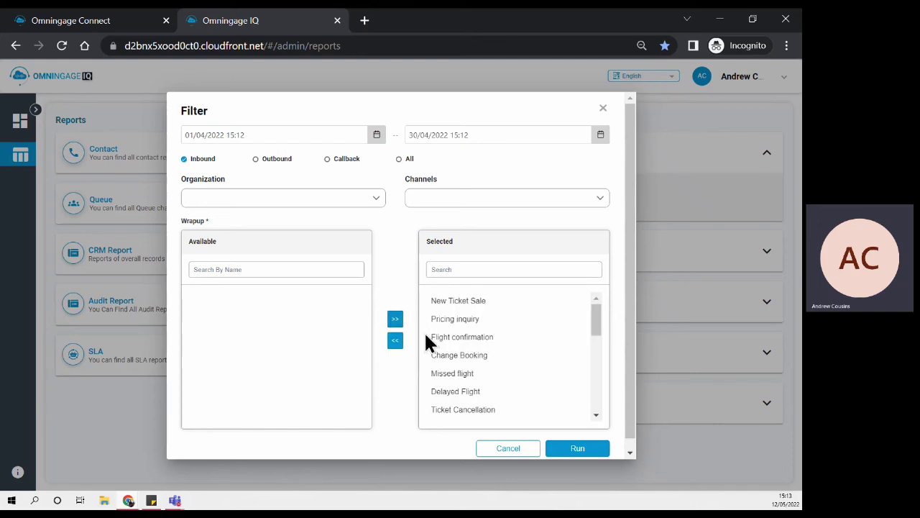
left_click(579, 451)
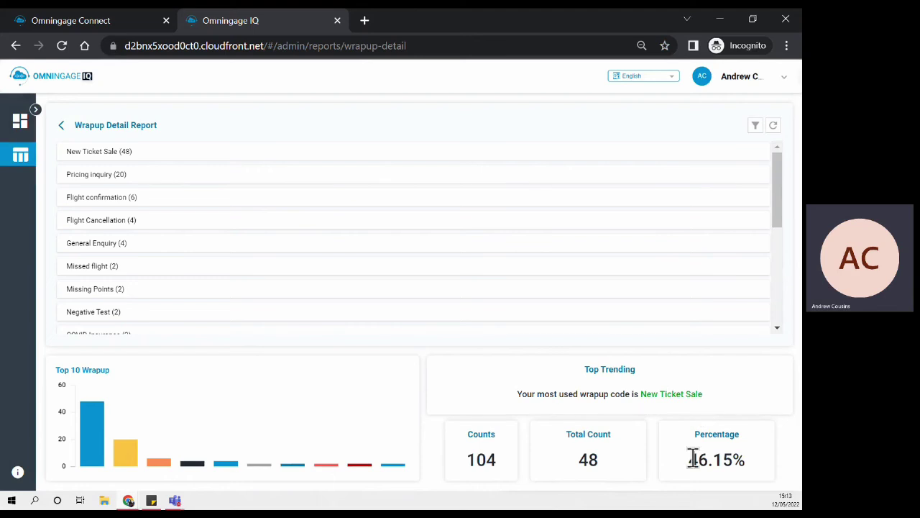
Examine the top-trending percentage and the contact records for New Ticket Sale, and return to the reports list
left_click_drag(689, 460, 763, 471)
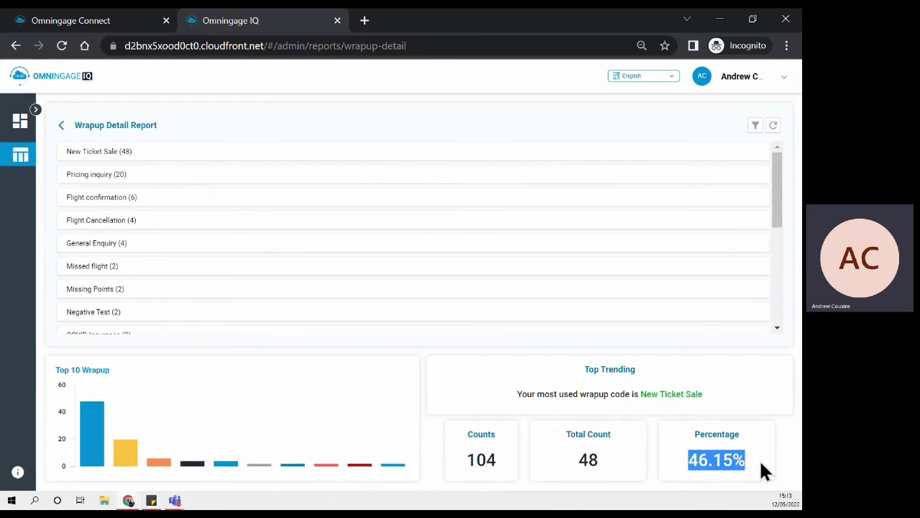
left_click(735, 402)
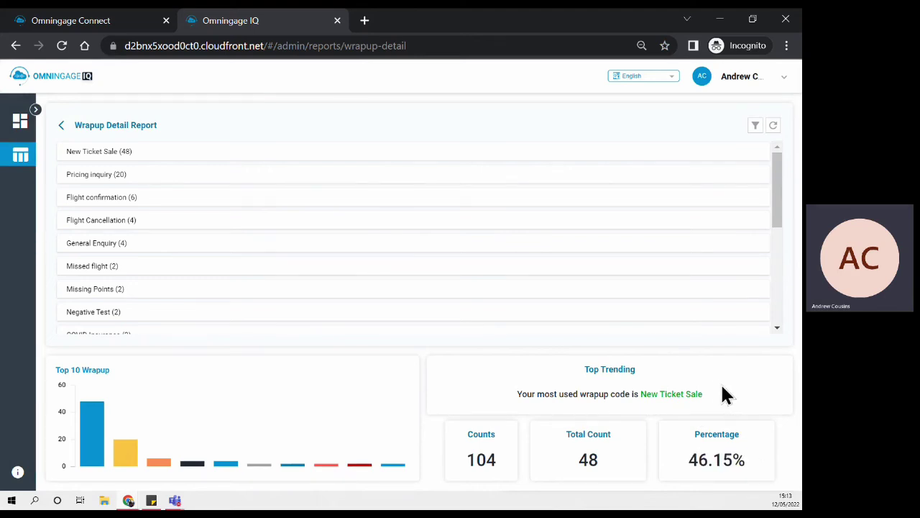
left_click(193, 152)
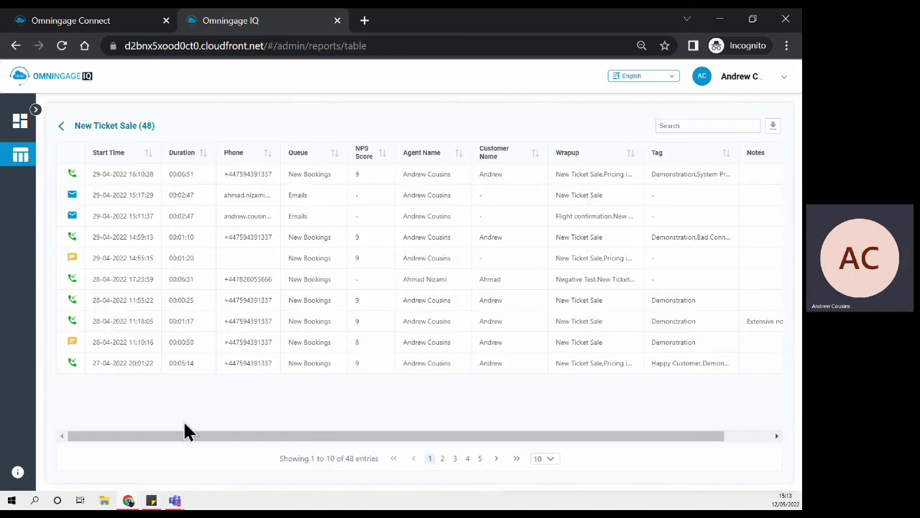
left_click_drag(303, 436, 254, 423)
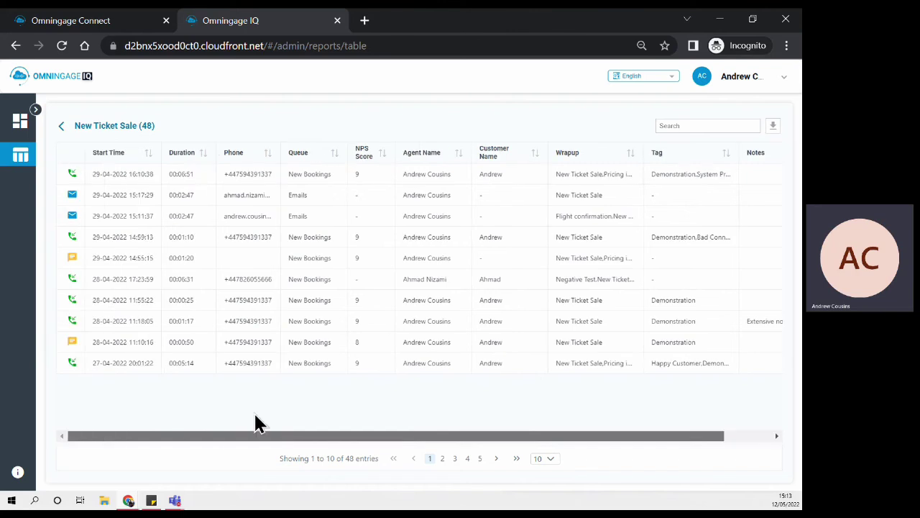
left_click(63, 128)
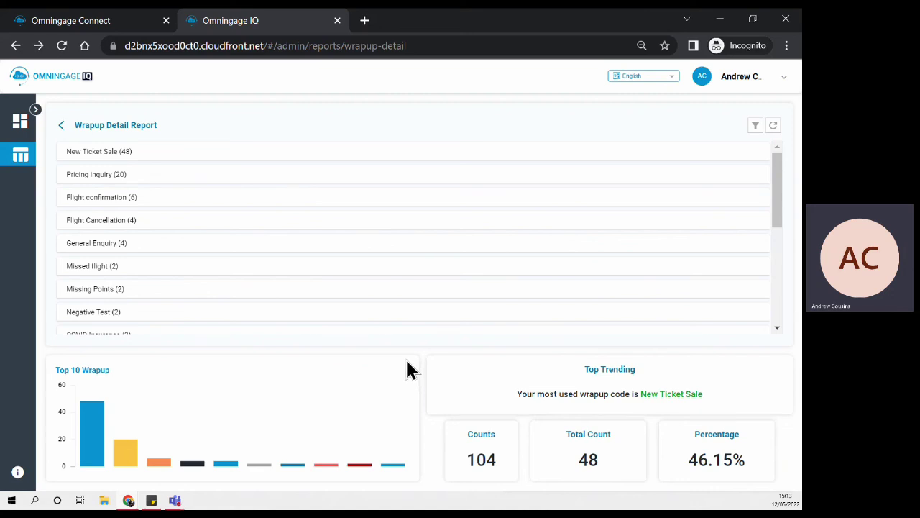
left_click(61, 125)
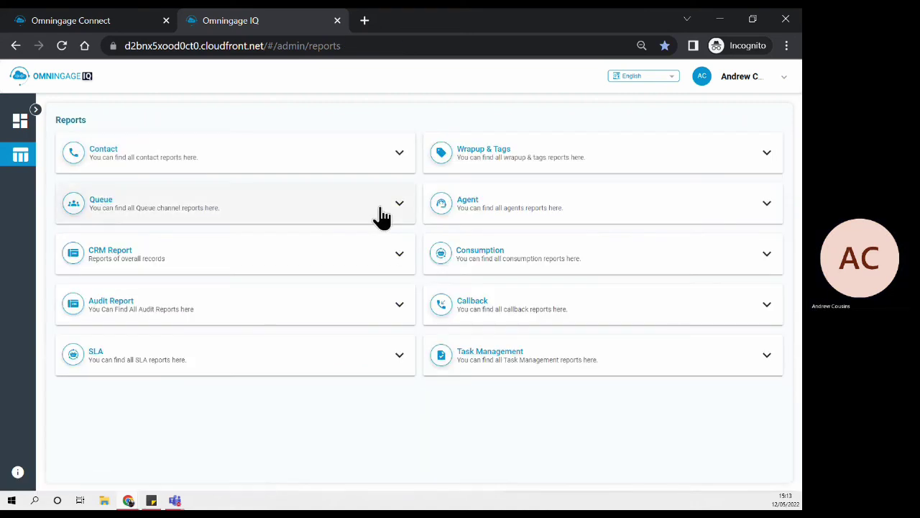
Open the filter for the Agent Performance Report and set its date range from 01/04/2022 15:13 to 30/04/2022 15:13
left_click(768, 207)
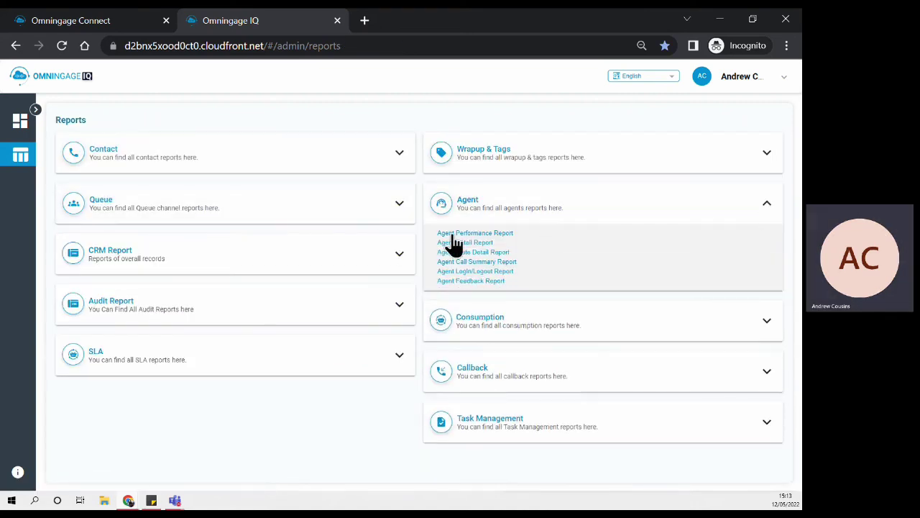
left_click(478, 233)
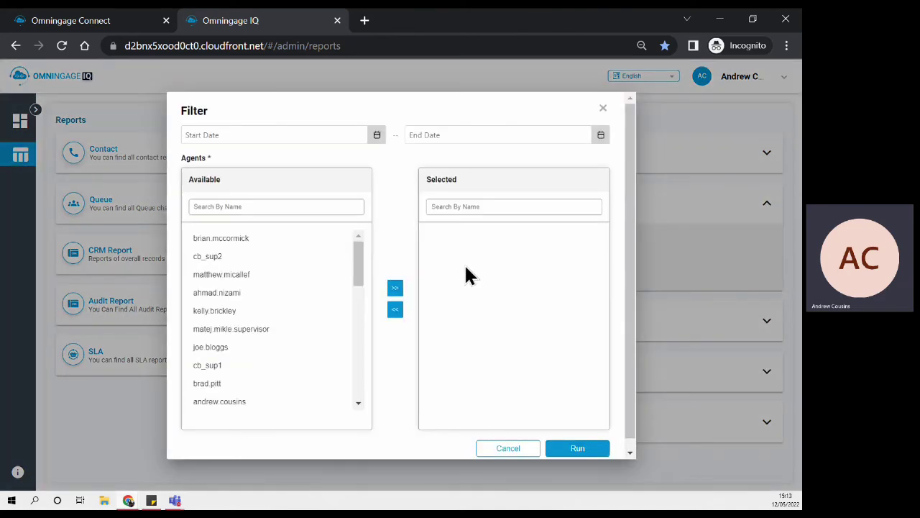
left_click(377, 135)
left_click(189, 160)
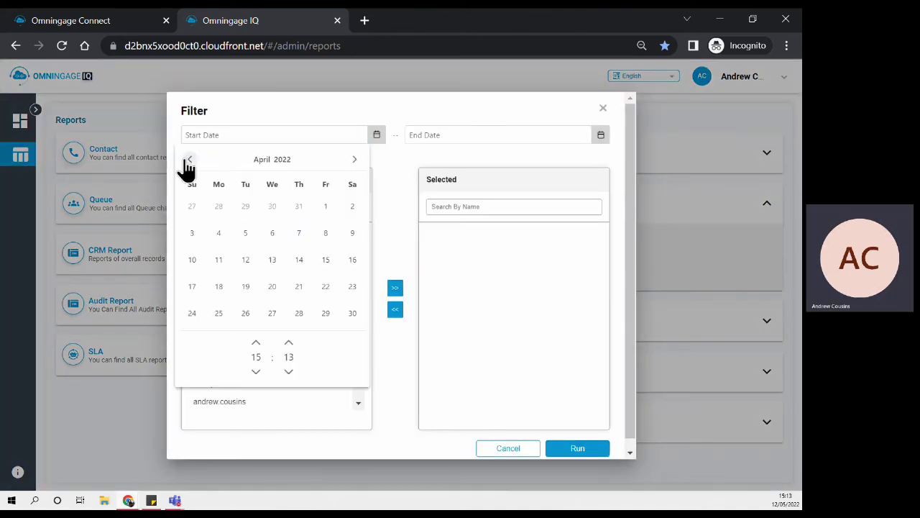
left_click(325, 207)
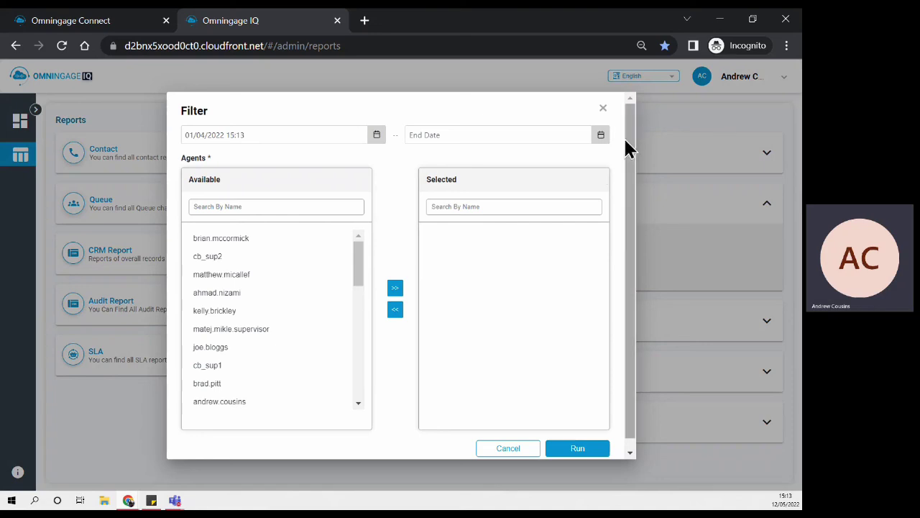
left_click(601, 134)
left_click(413, 159)
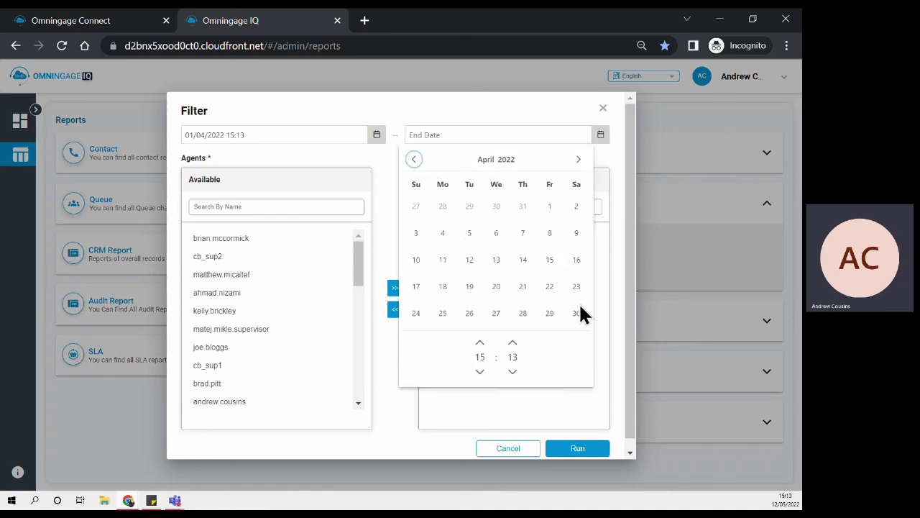
left_click(578, 313)
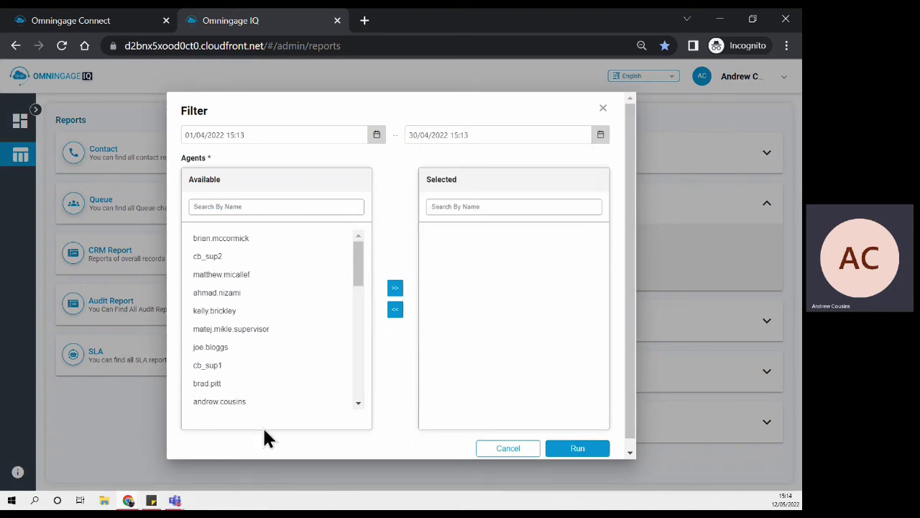
Run the Agent Performance Report for all agents, look through its columns and return to the reports list
left_click(394, 289)
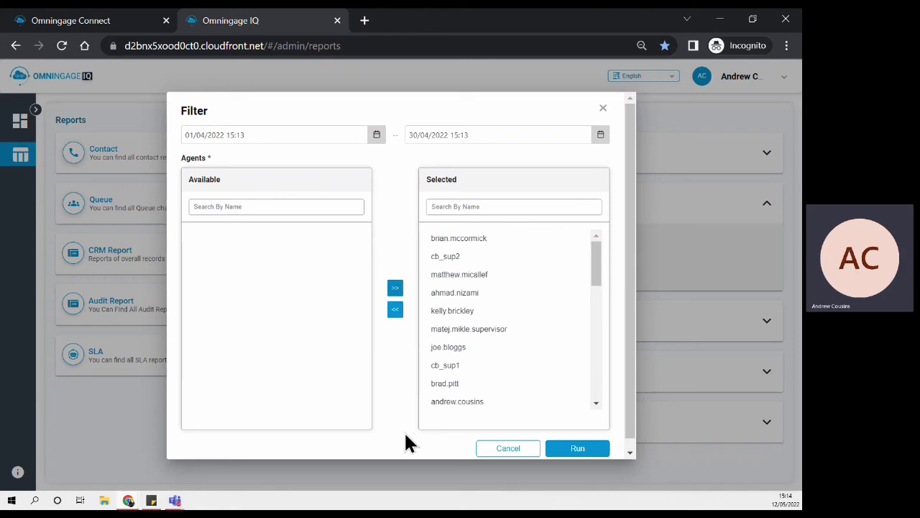
left_click(579, 448)
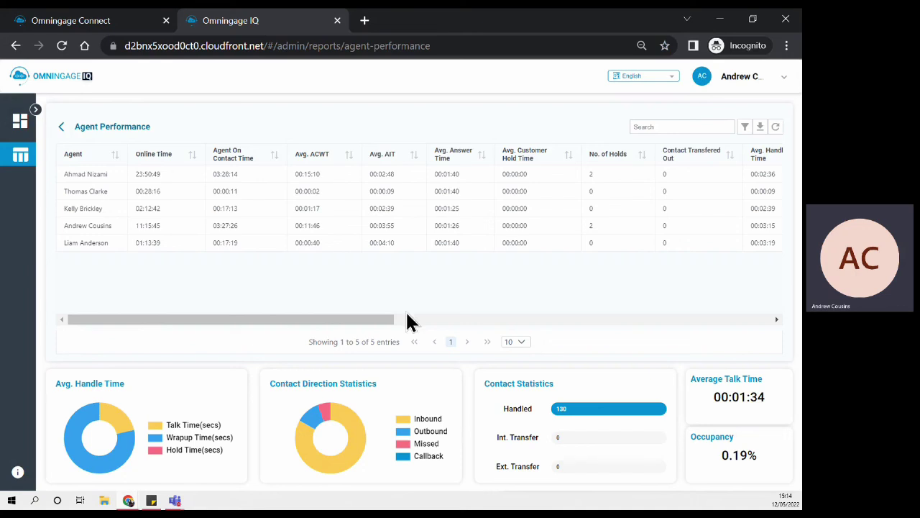
left_click_drag(375, 316, 277, 301)
left_click(61, 127)
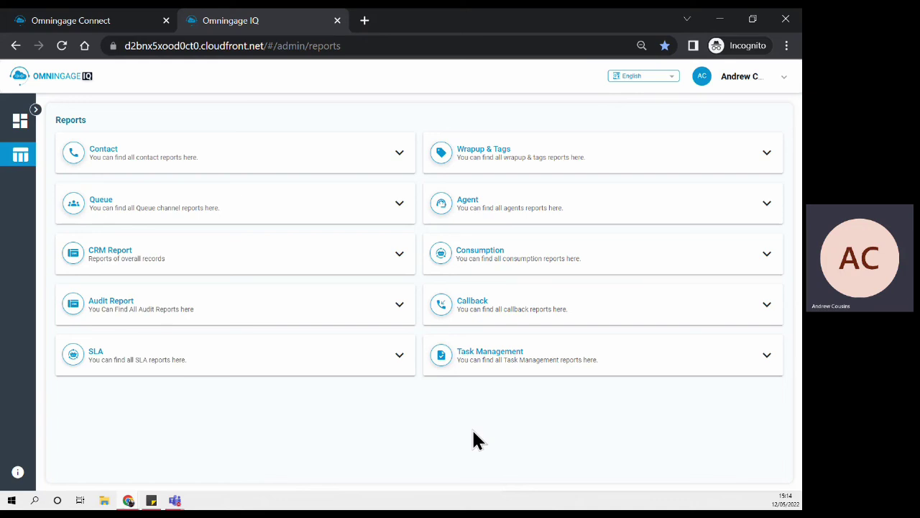
View the agent, handle-time and queue statistics on Wallboard 1, and switch back to the Omningage Connect supervisor dashboard
left_click(20, 128)
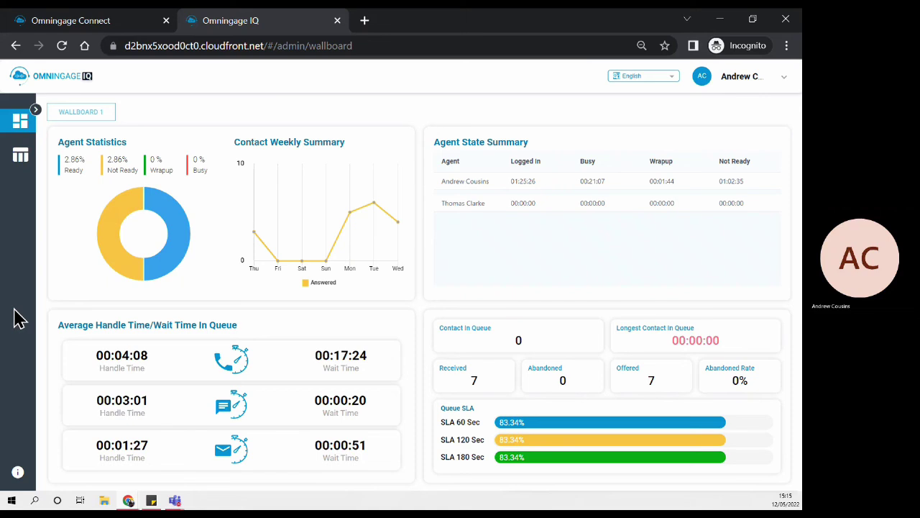
left_click(66, 22)
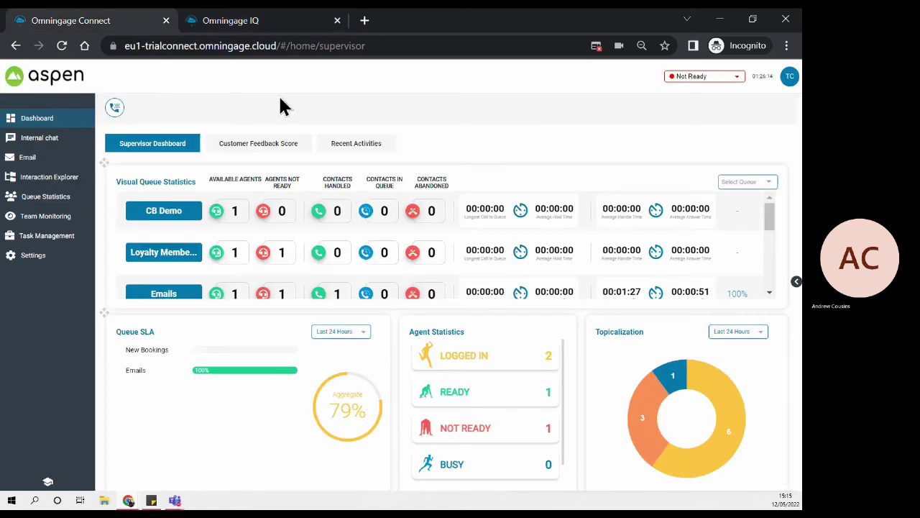